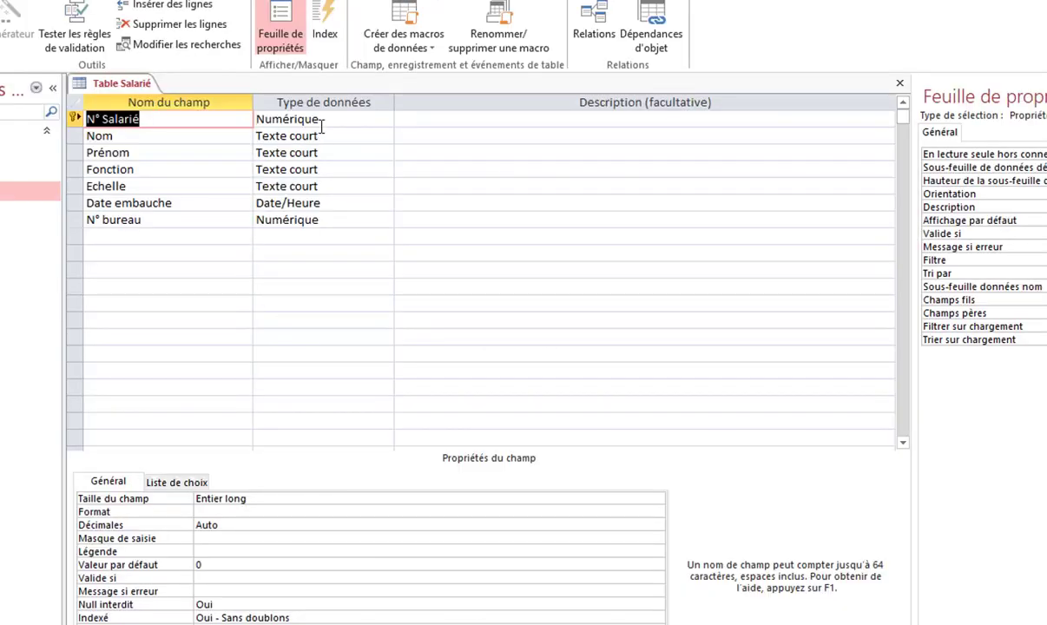
Compare the fields and data types of Table Salarié with the assignment sheet, closing the table design when done
left_click(321, 121)
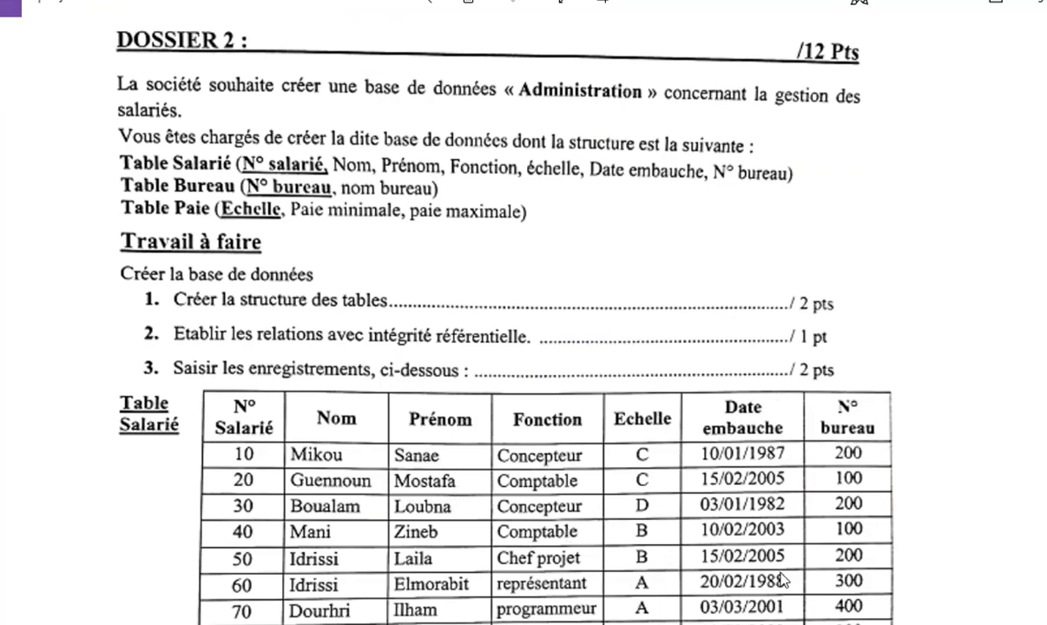
left_click_drag(711, 591, 679, 351)
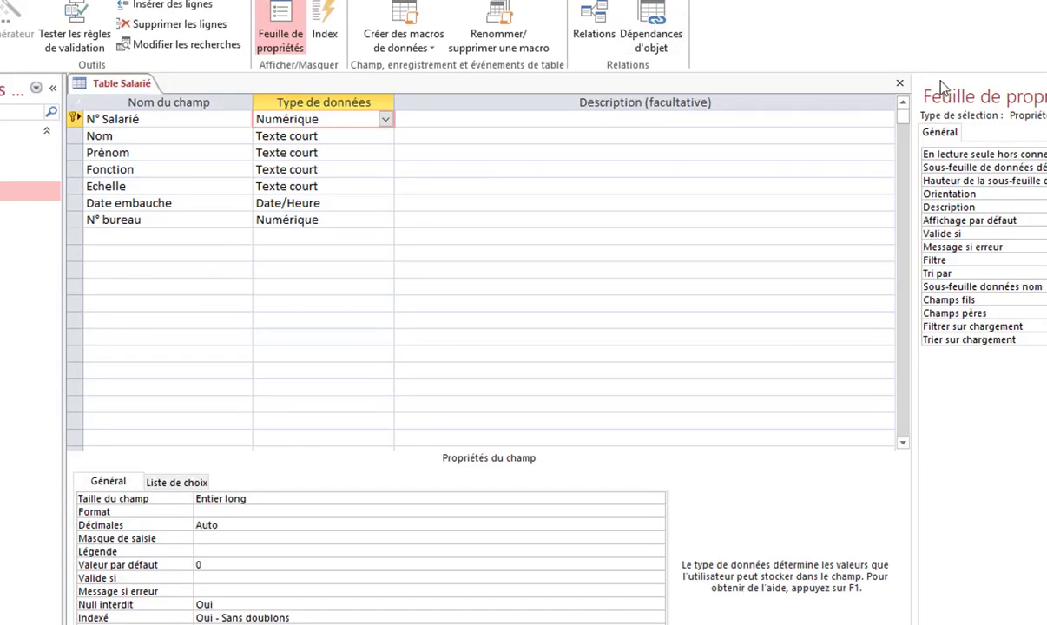
left_click(899, 83)
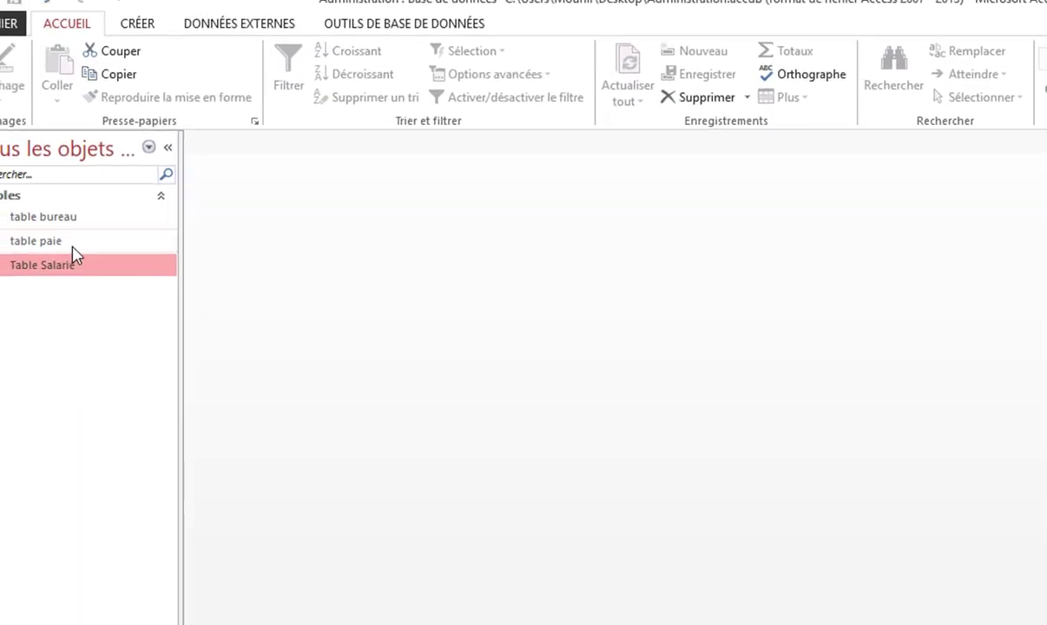
Review the field structures of table paie and table bureau in design view, closing each one after checking
right_click(86, 269)
left_click(159, 311)
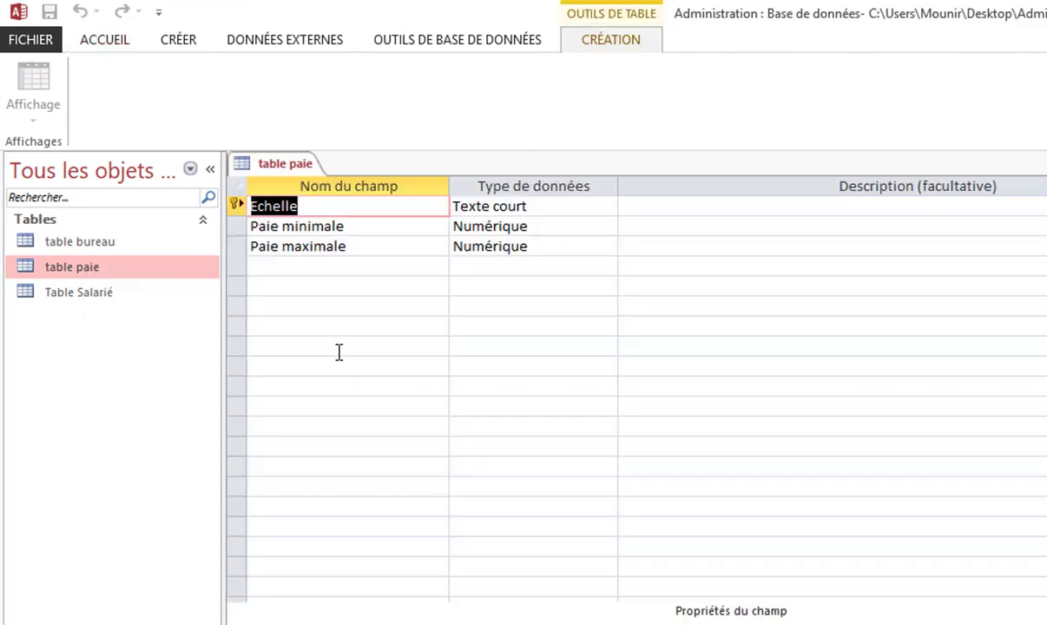
key("ctrl+w")
right_click(60, 237)
left_click(147, 284)
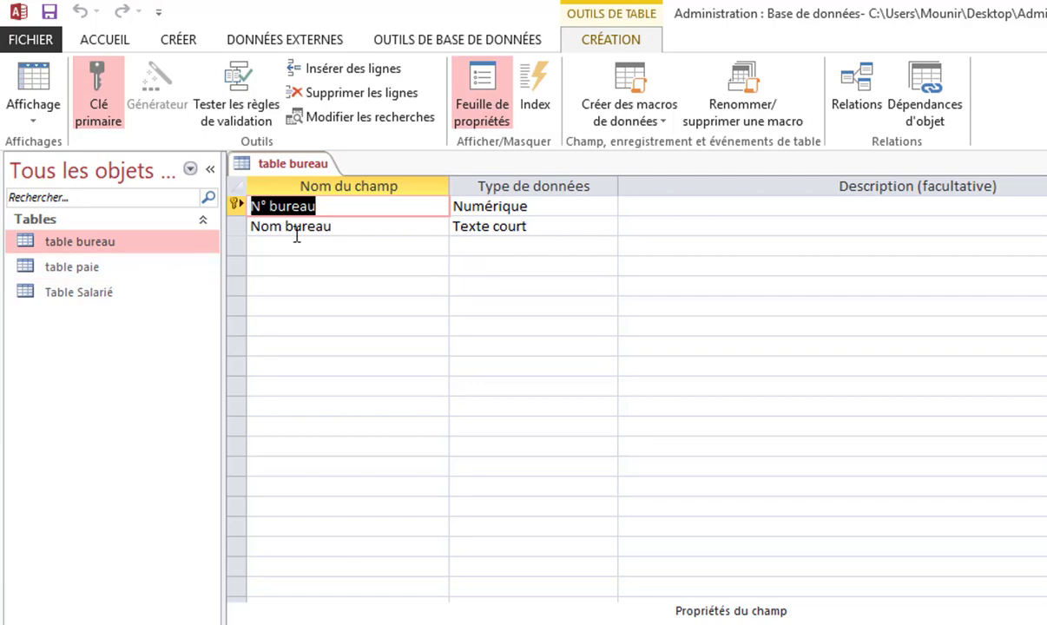
key("ctrl+w")
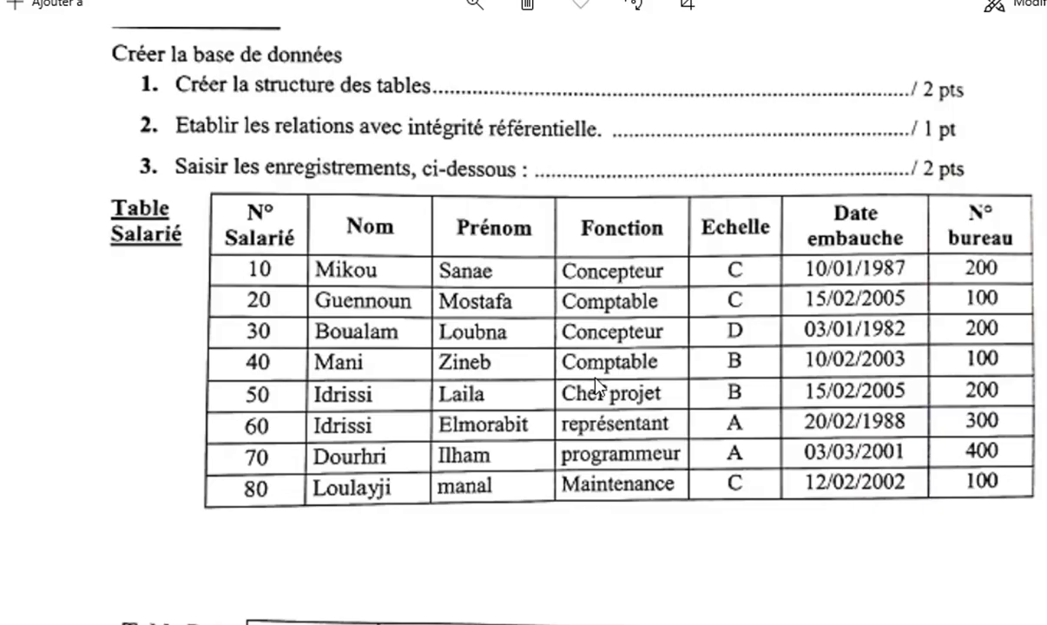
Open the database relationships layout and add table bureau, table paie and Table Salarié to it
scroll(631, 159, "up", 5)
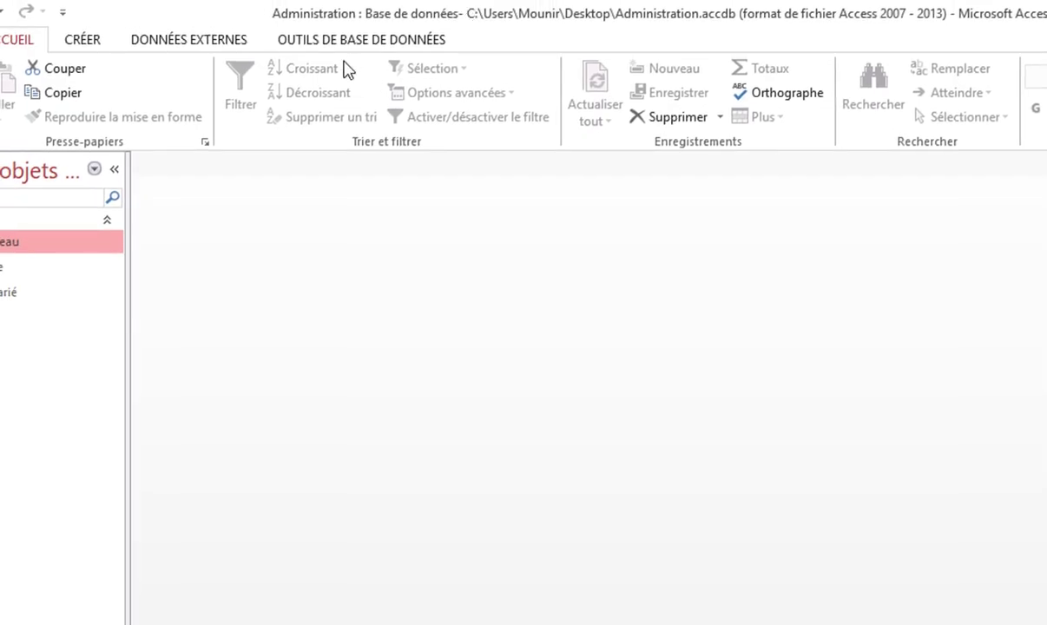
left_click(334, 40)
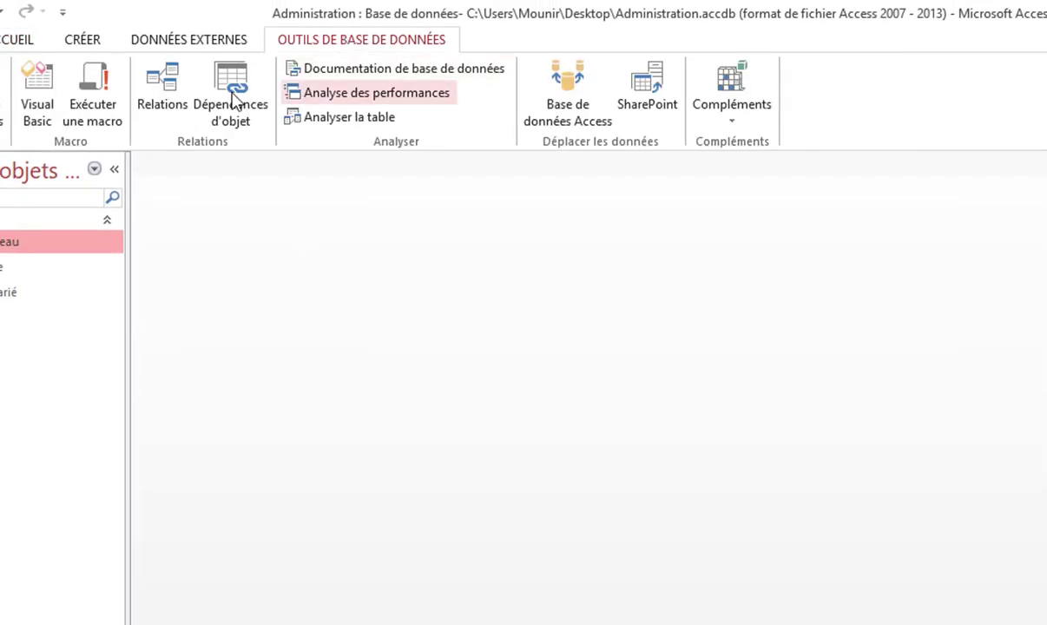
left_click(167, 92)
right_click(333, 236)
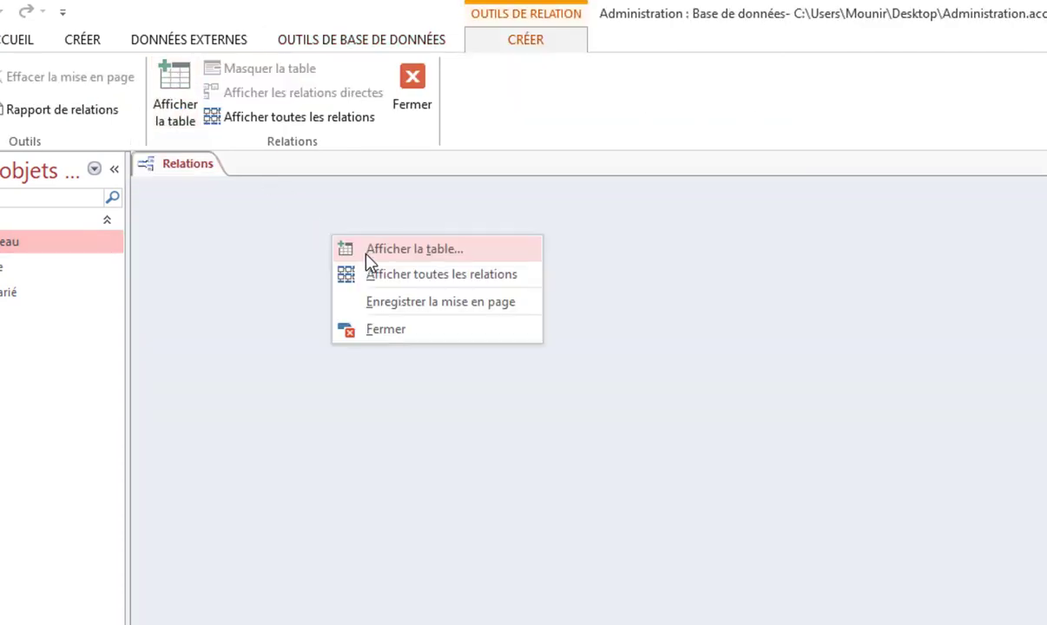
left_click(408, 249)
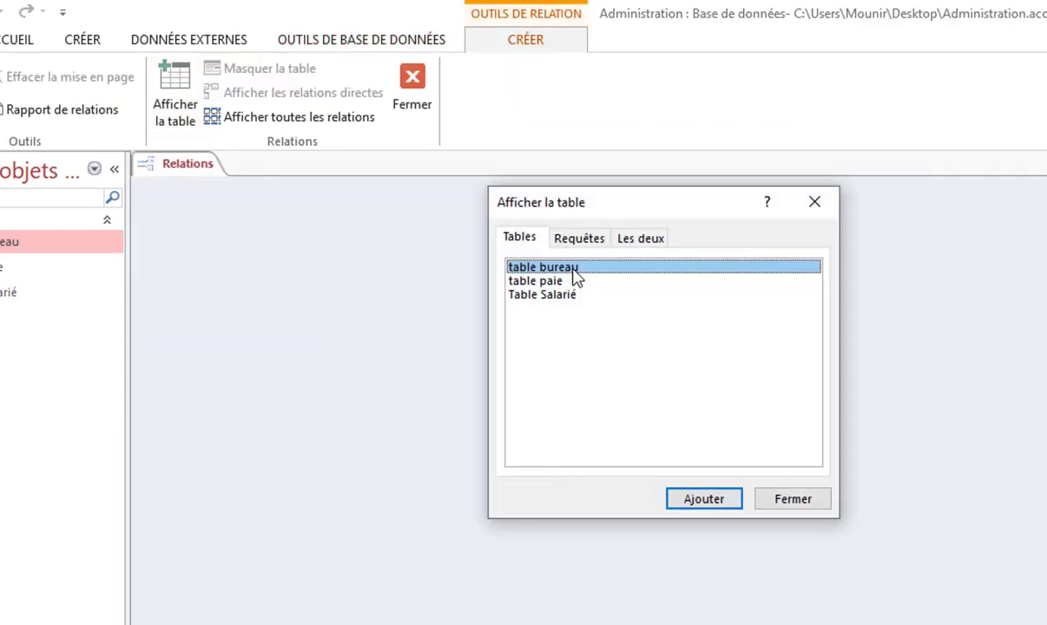
double_click(544, 265)
double_click(547, 281)
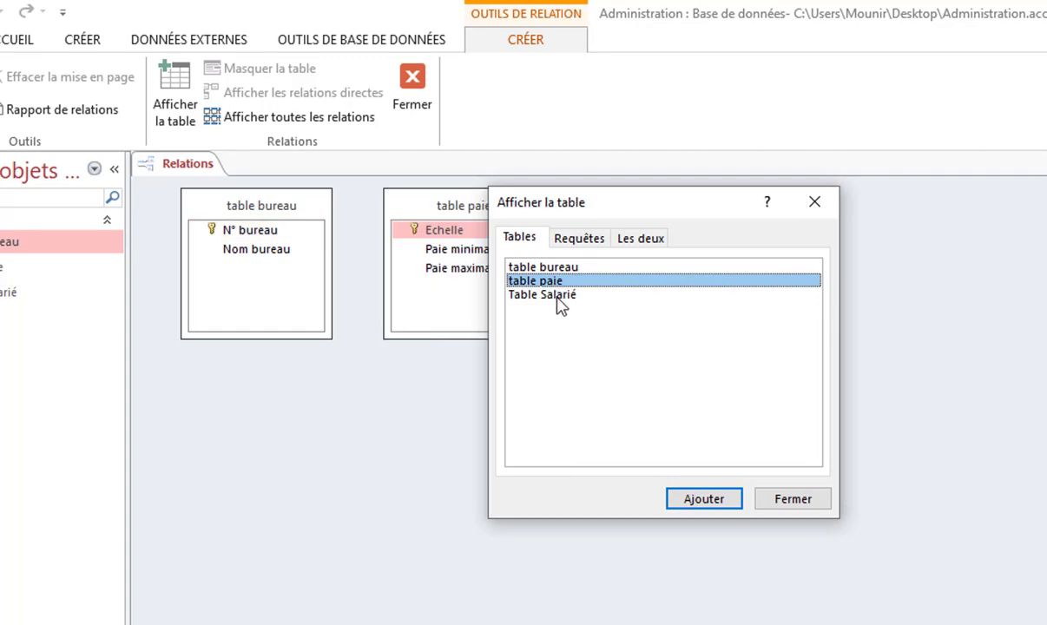
left_click(556, 295)
left_click(785, 500)
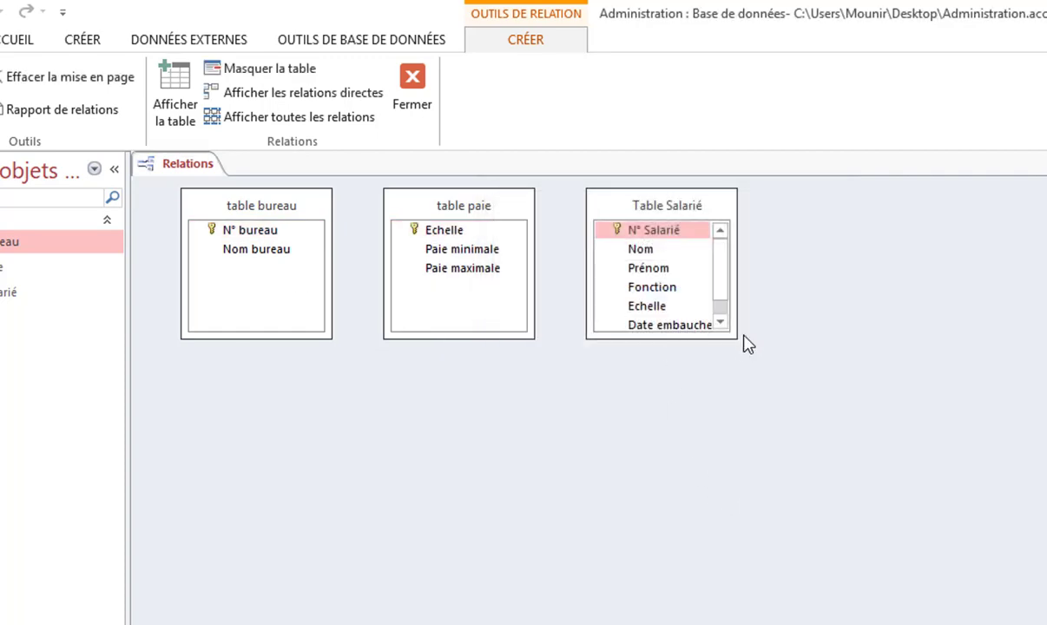
Enlarge the Table Salarié box to show all its fields and arrange it between table bureau and table paie
left_click_drag(736, 335, 765, 413)
left_click_drag(497, 206, 1021, 215)
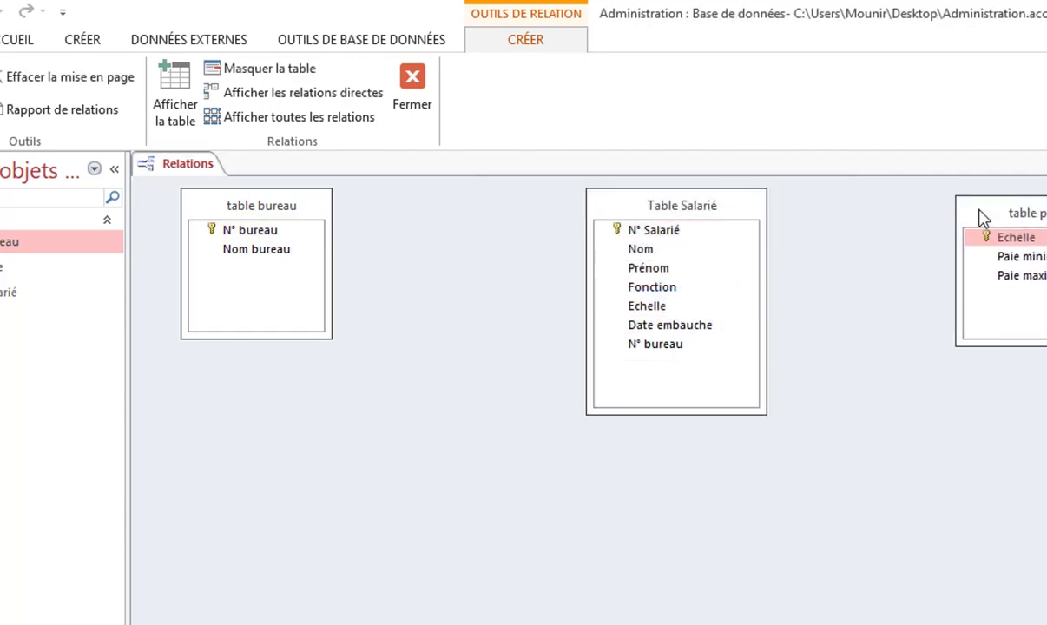
left_click_drag(710, 217, 655, 217)
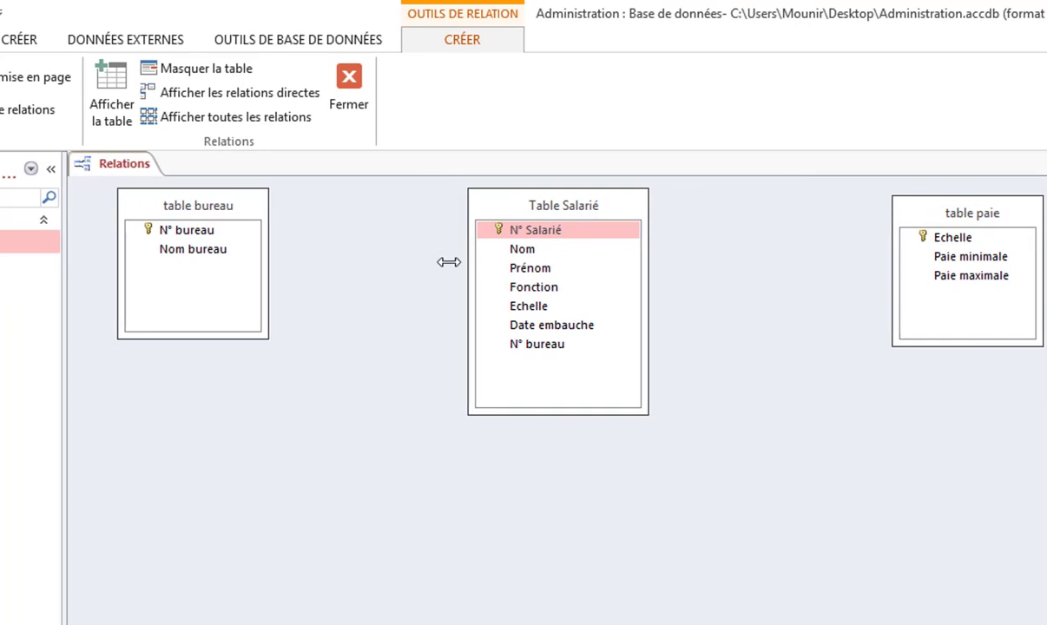
Link N° bureau in table bureau to N° bureau in Table Salarié as a one-to-many relationship with referential integrity
left_click(184, 229)
left_click_drag(176, 236, 545, 348)
left_click(433, 372)
left_click(497, 395)
left_click(495, 415)
left_click(759, 265)
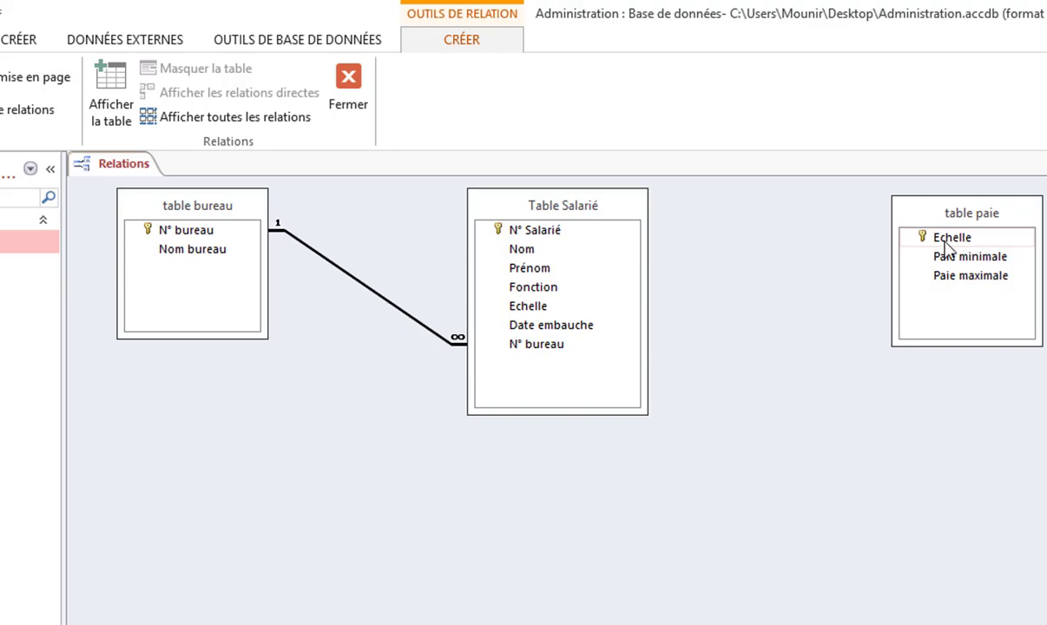
Link Echelle in table paie to Echelle in Table Salarié as a one-to-many relationship with referential integrity
left_click(946, 240)
left_click_drag(961, 244, 536, 314)
left_click(518, 372)
left_click(518, 393)
left_click(786, 264)
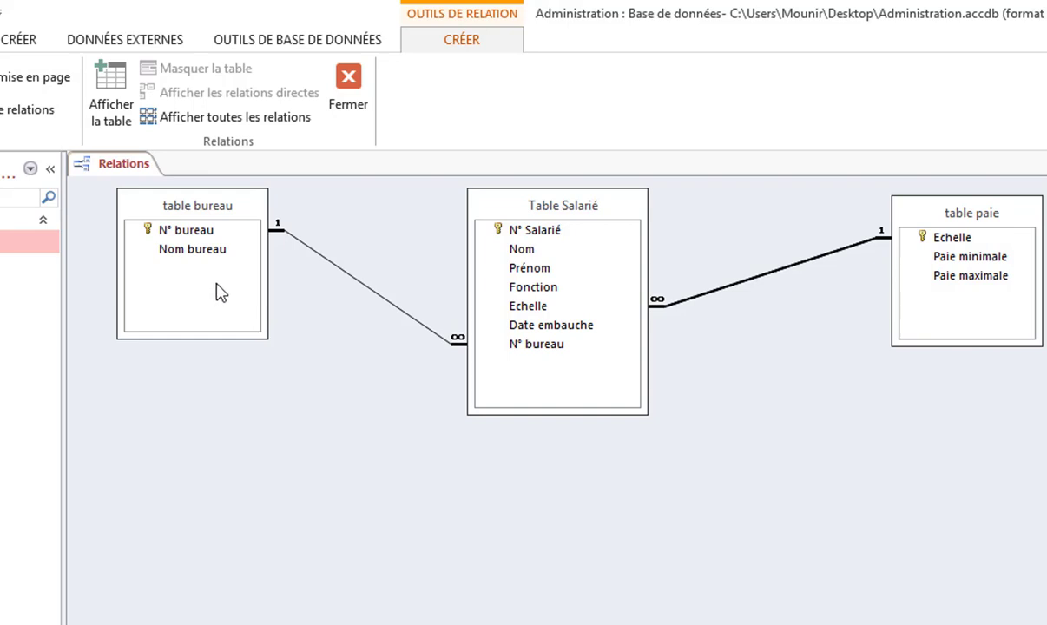
Examine the N° bureau fields linking table bureau and Table Salarié, and close the relationships layout
left_click(187, 234)
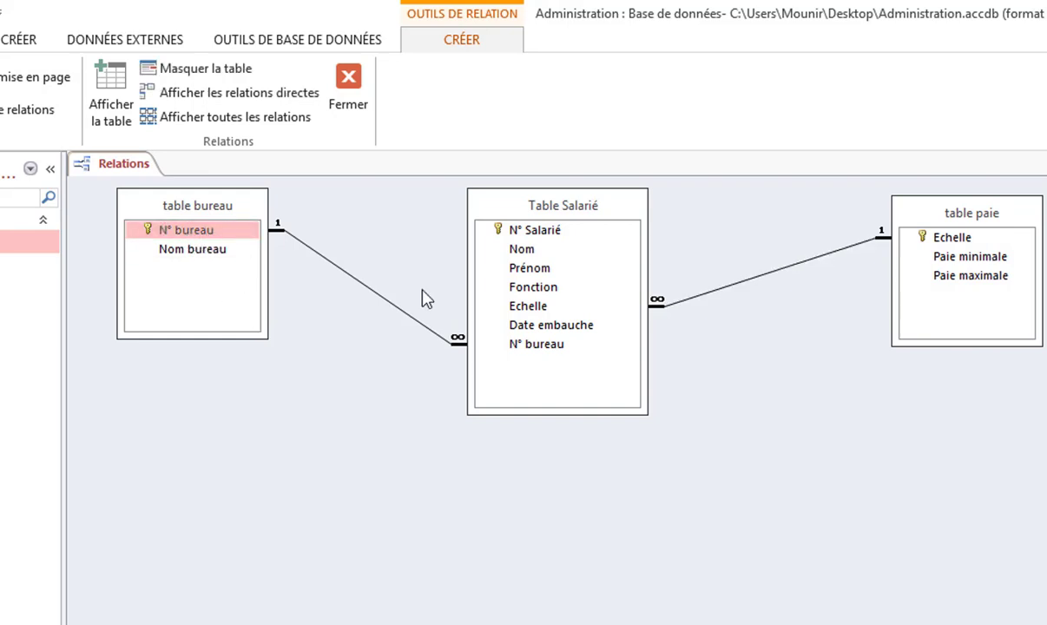
left_click(534, 345)
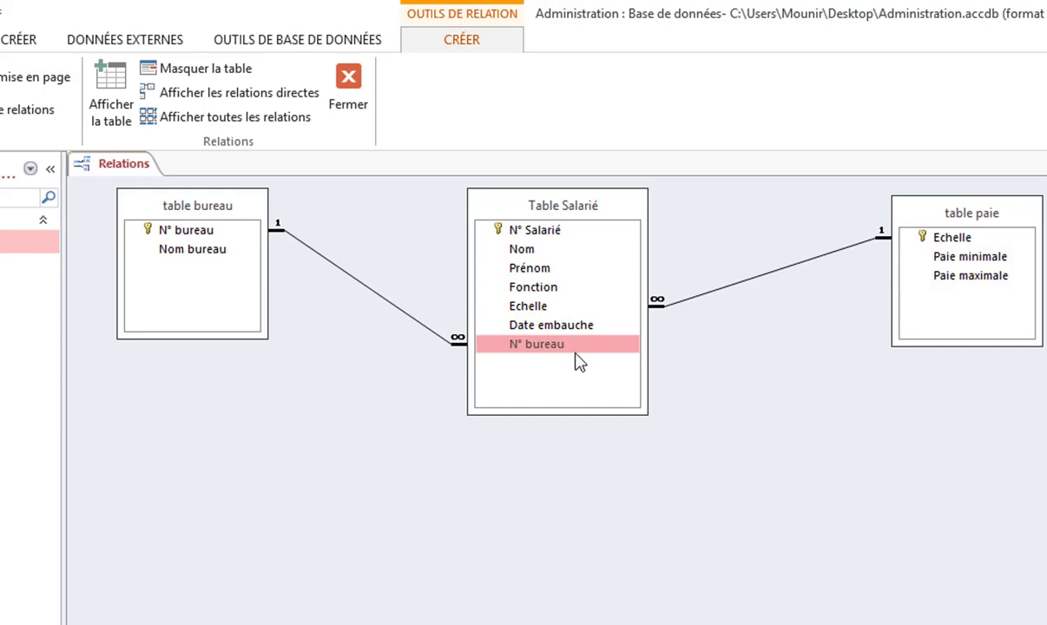
left_click(202, 231)
left_click(540, 345)
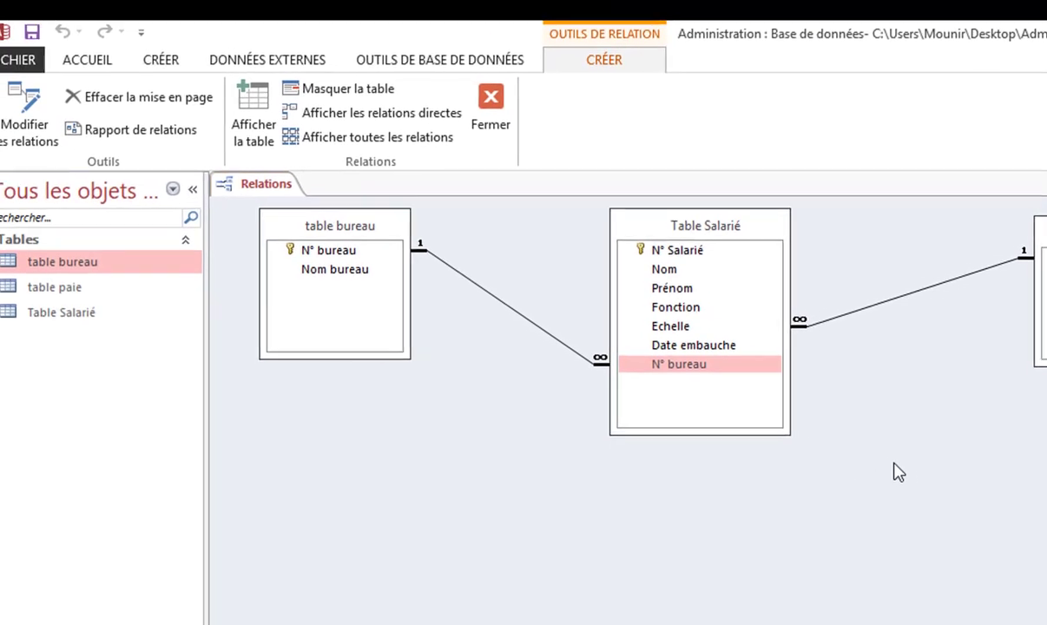
key("ctrl+F4")
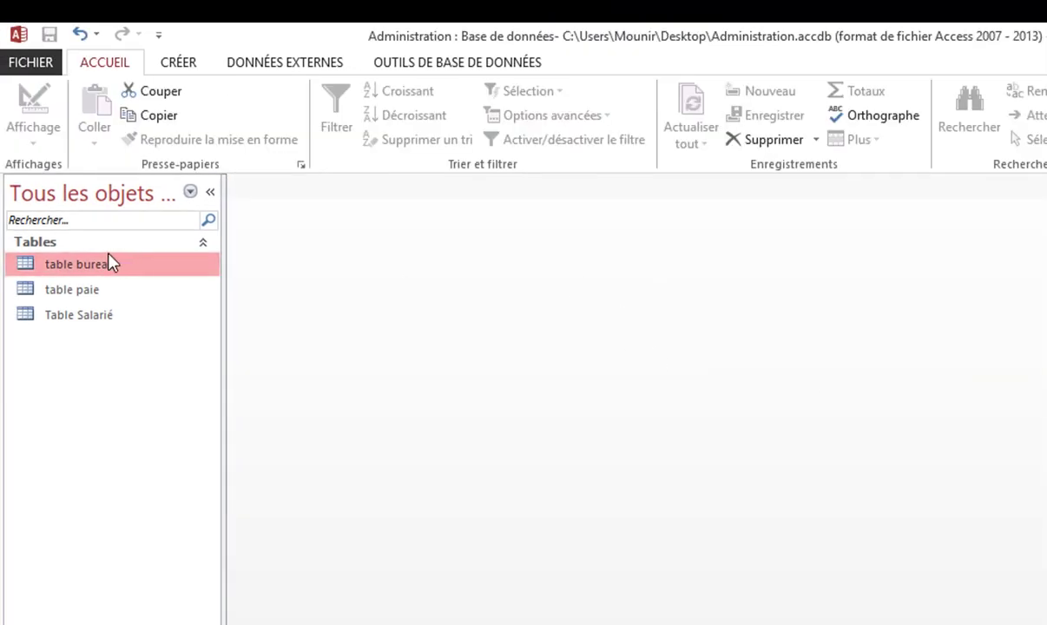
Check the records in Table Salarié, table paie and table bureau, and close all three datasheets
left_click(83, 318)
double_click(85, 321)
double_click(80, 290)
double_click(80, 266)
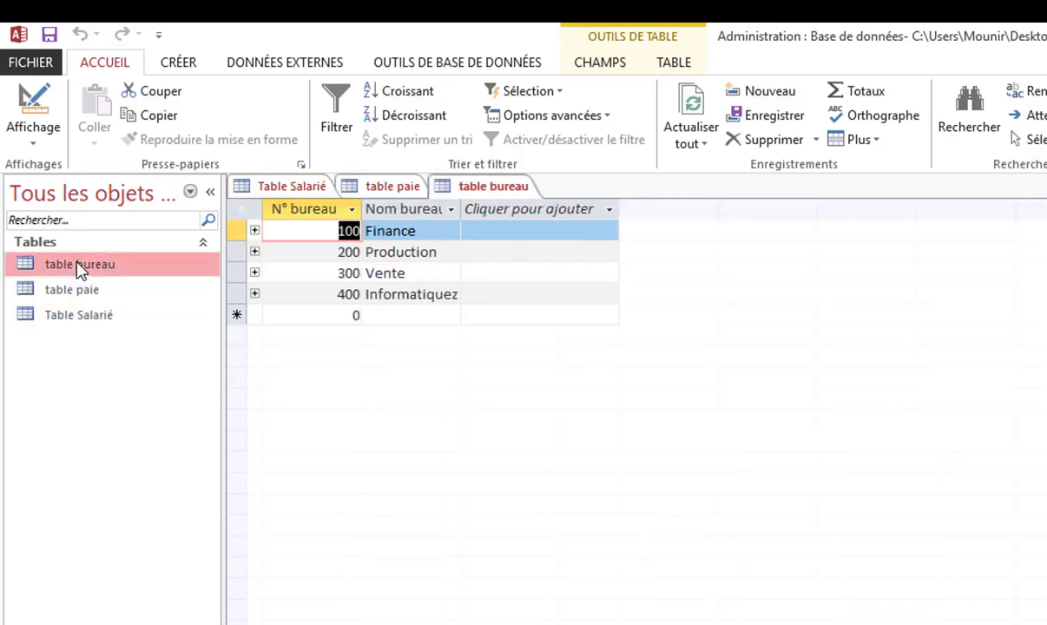
key("ctrl+F4")
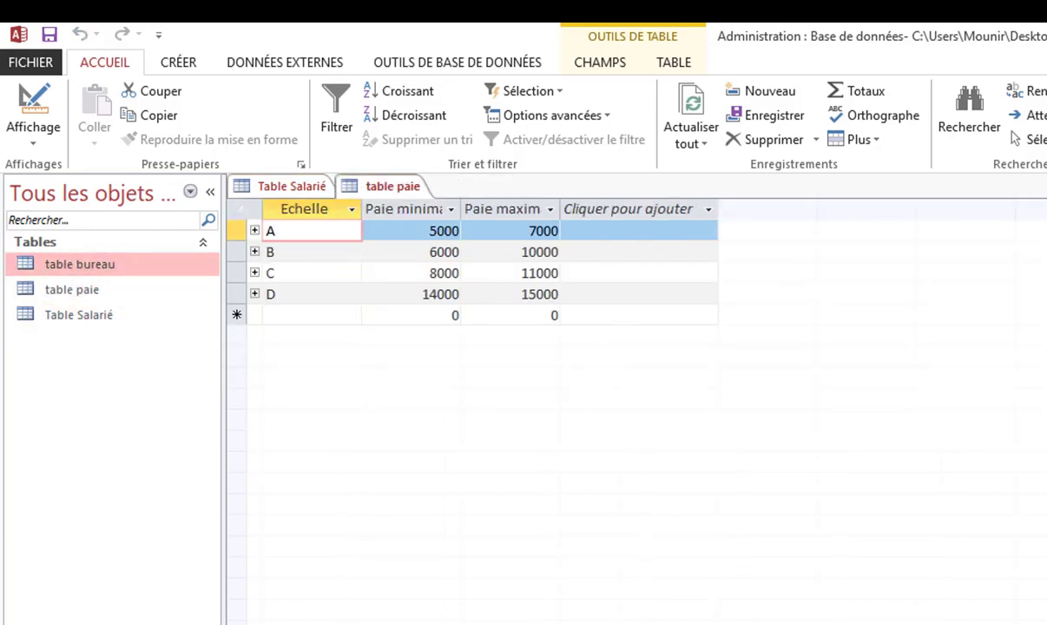
key("ctrl+F4")
key("ctrl+F4")
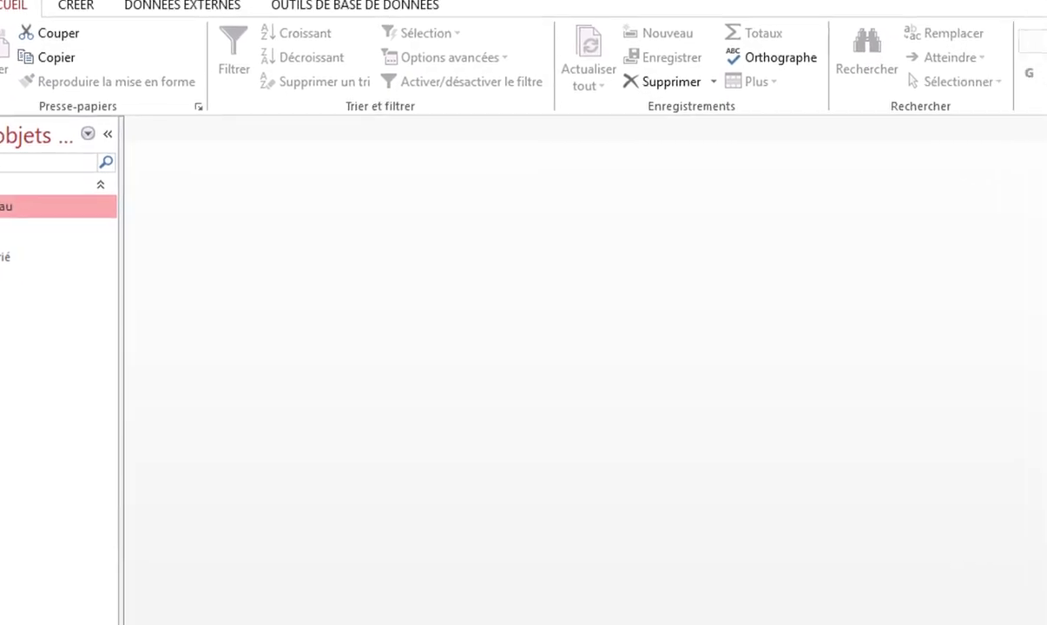
Switch to the assignment sheet and read the record tables and the requirements for query 1
key("alt+Tab")
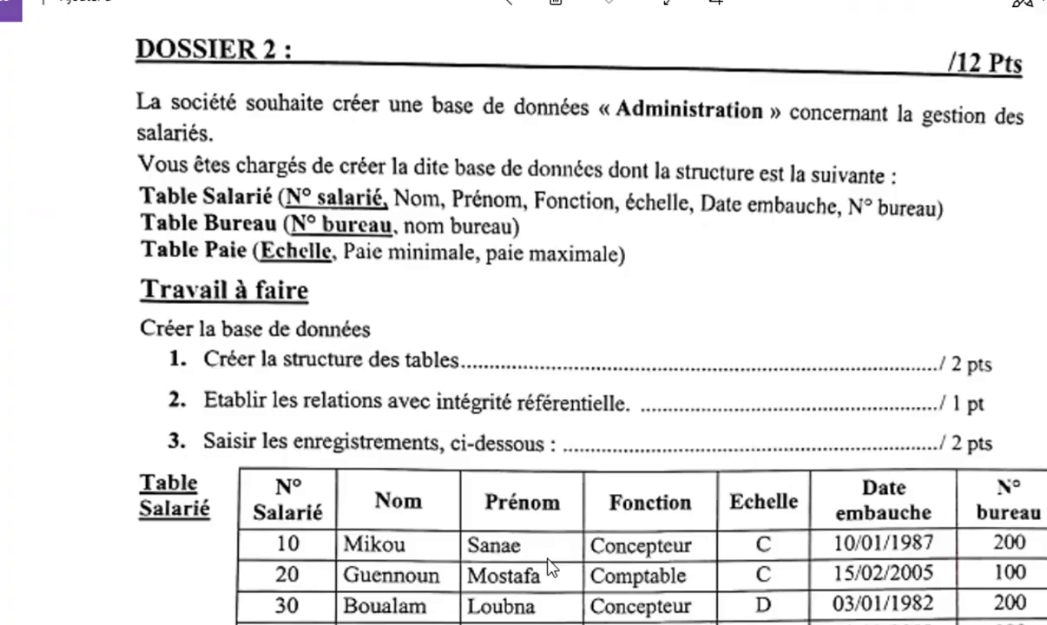
scroll(520, 525, "down", 2)
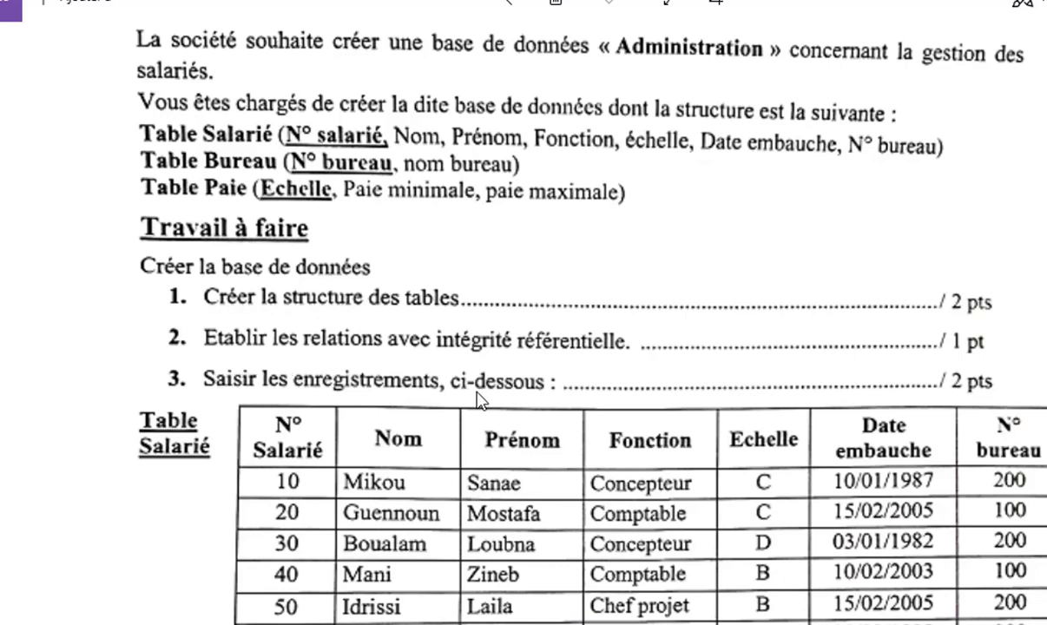
scroll(744, 592, "down", 3)
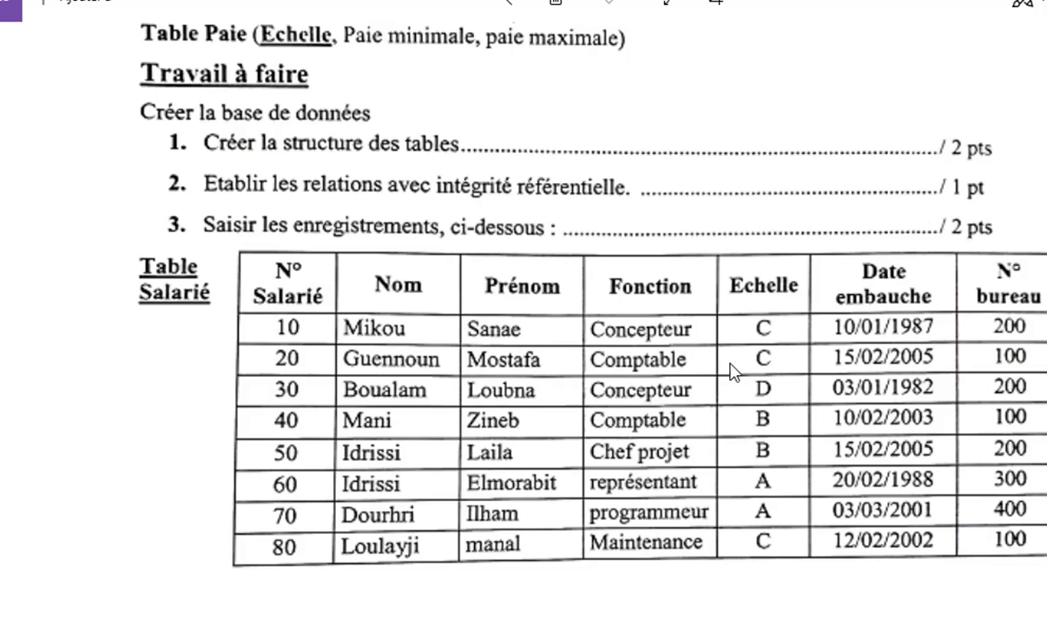
scroll(692, 355, "down", 8)
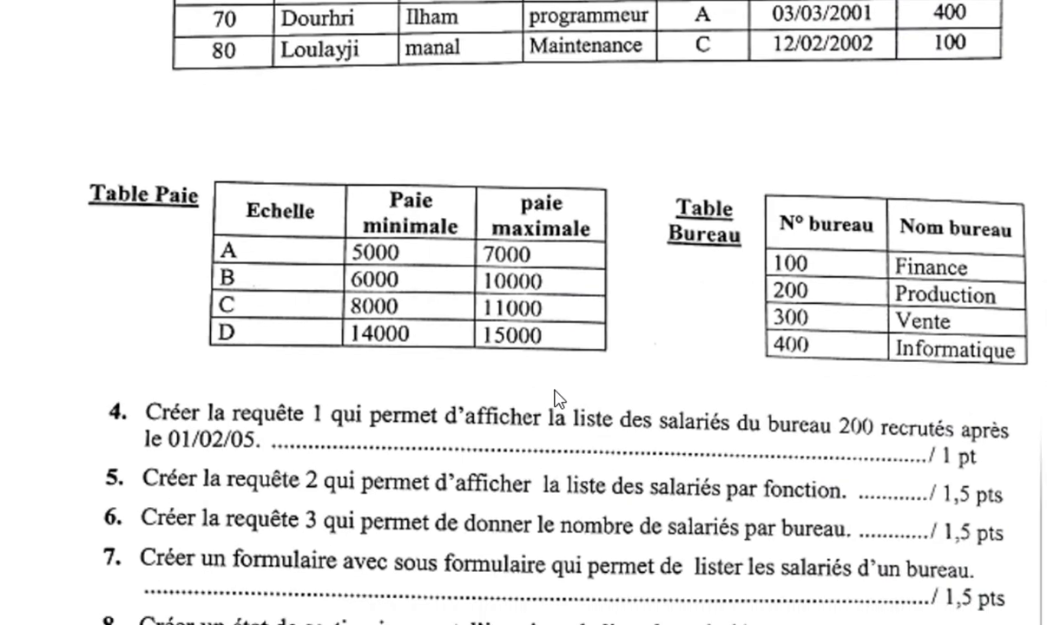
left_click_drag(556, 393, 547, 216)
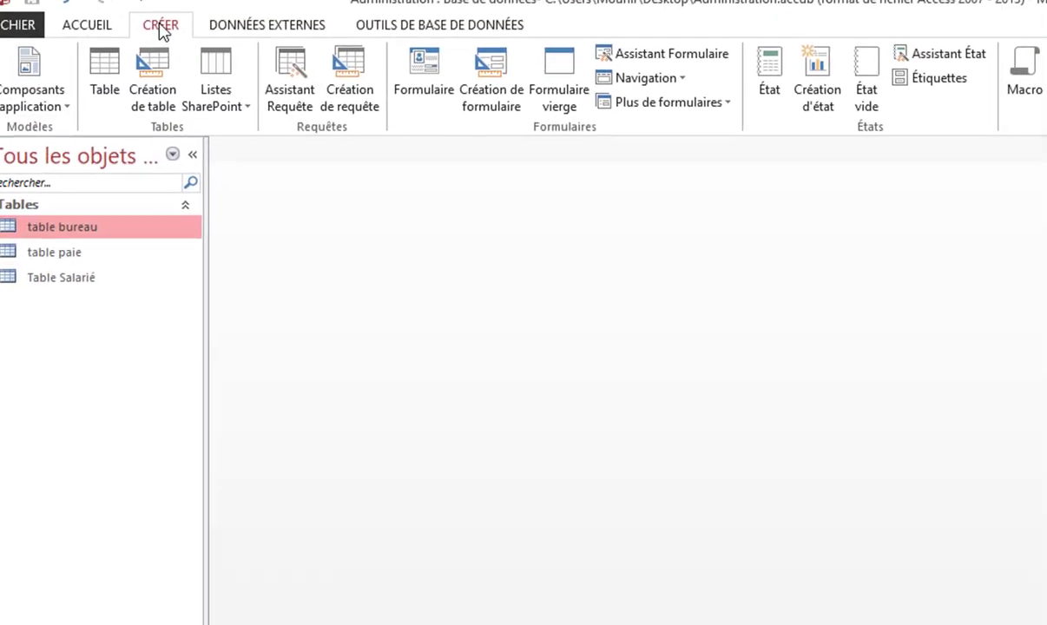
Create a new query in design view based on Table Salarié, enlarging its box to show all fields
left_click(355, 110)
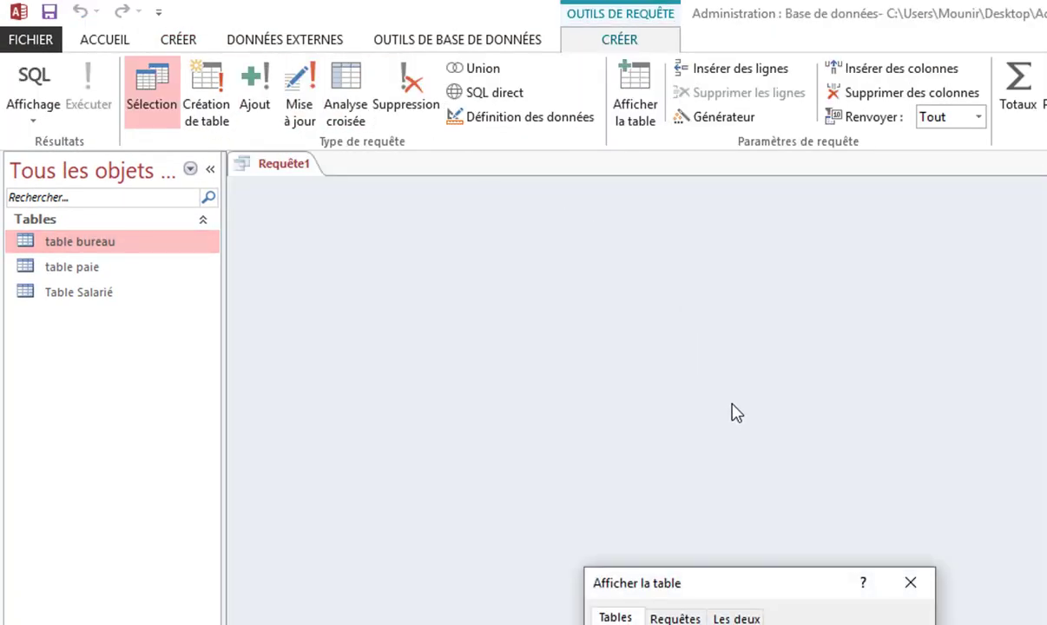
left_click_drag(657, 575, 696, 303)
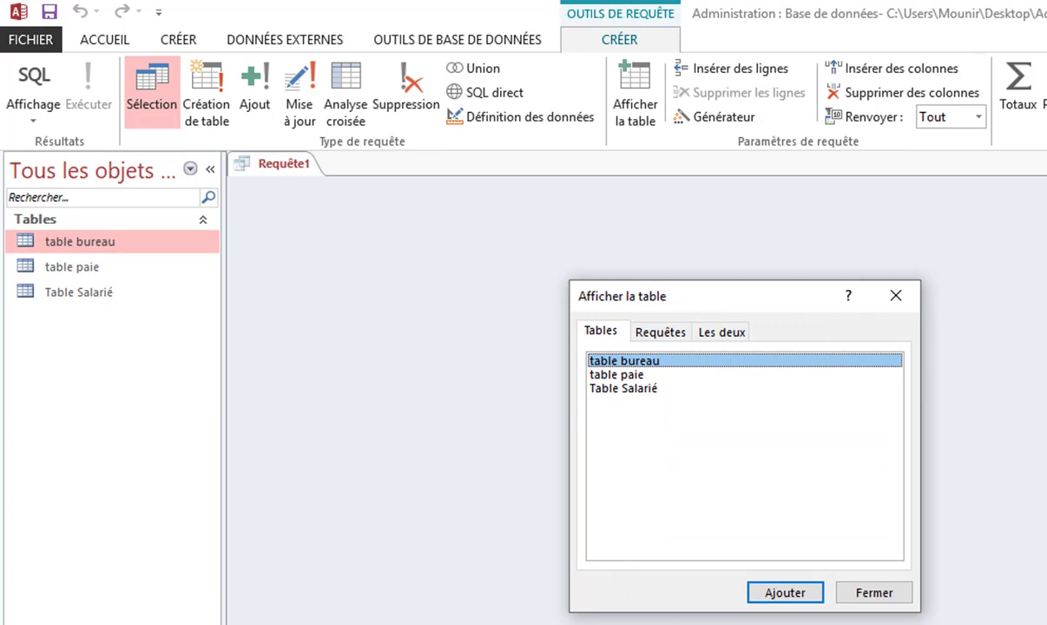
left_click(644, 390)
left_click(776, 593)
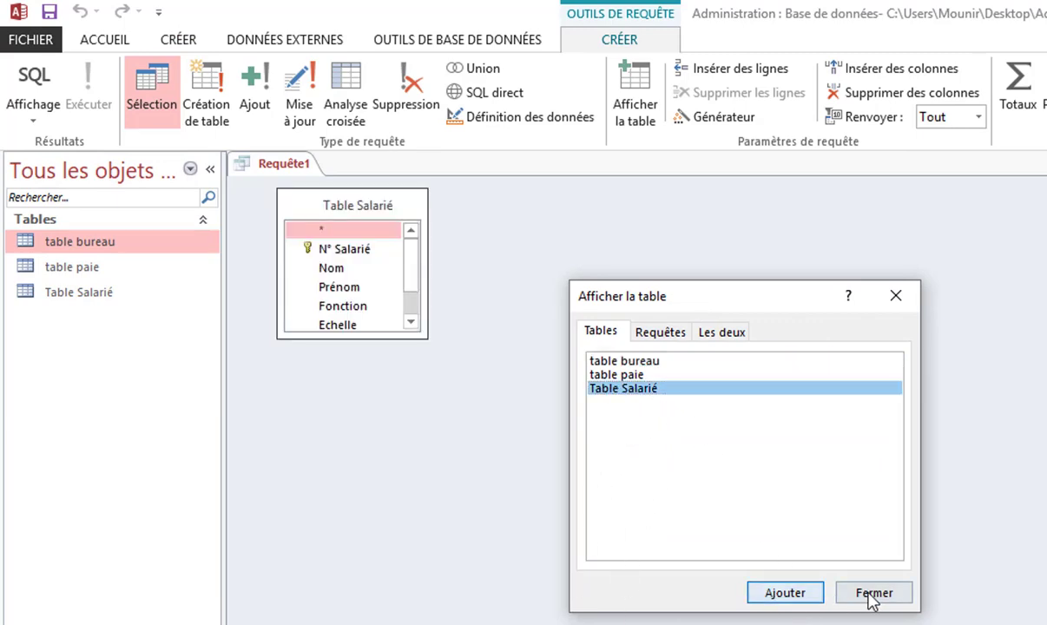
left_click(842, 594)
left_click_drag(426, 338, 509, 391)
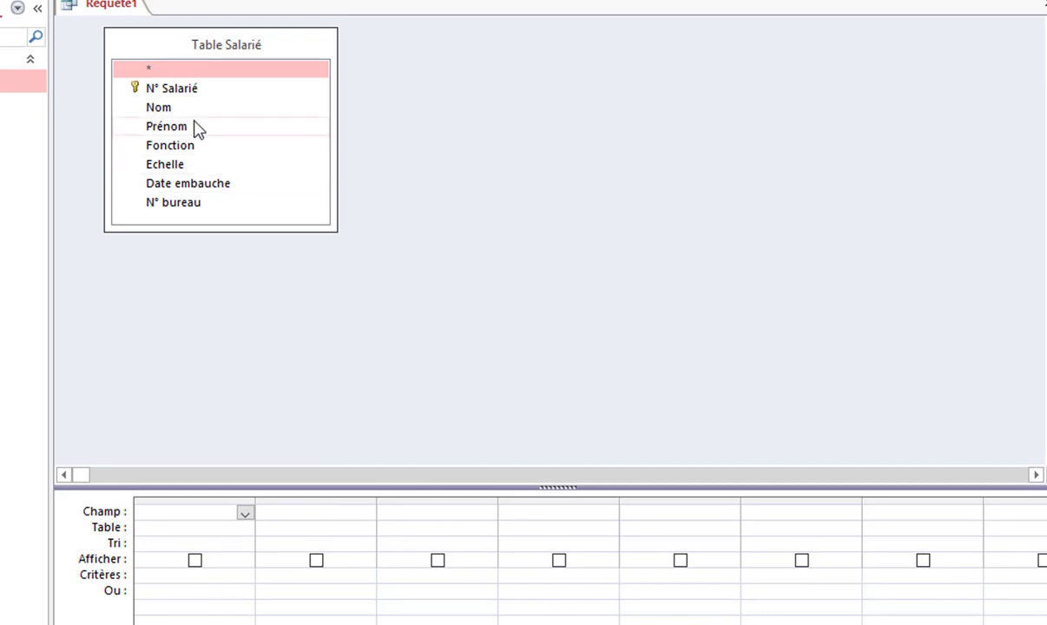
Add N° Salarié, Nom, Prénom, Fonction, Echelle, Date embauche and N° bureau from Table Salarié to the query grid
double_click(182, 92)
left_click(182, 109)
double_click(182, 109)
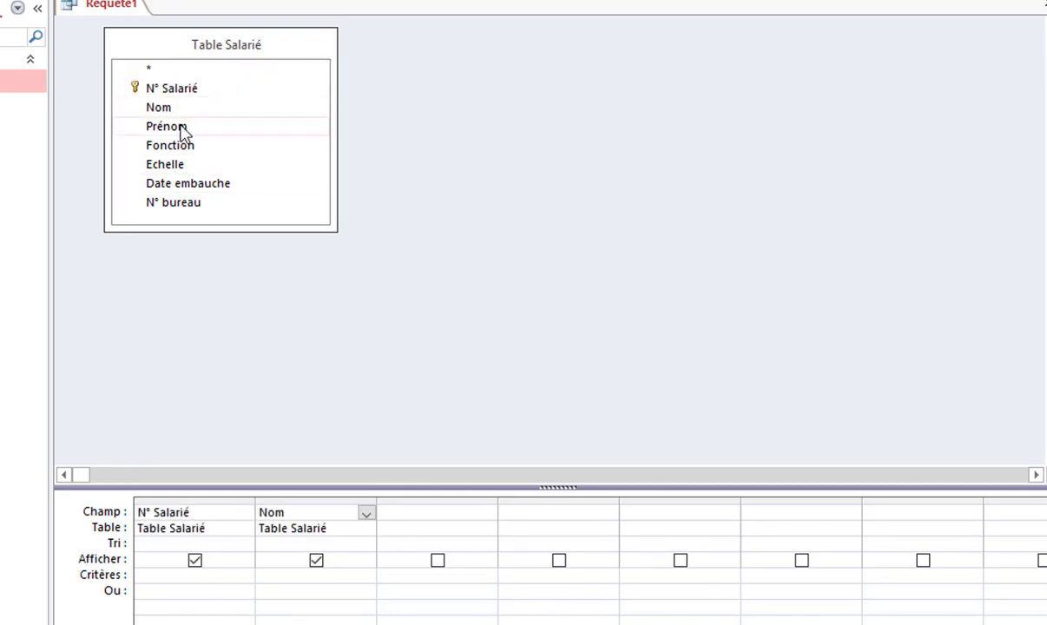
double_click(182, 128)
double_click(182, 145)
double_click(182, 165)
double_click(191, 184)
double_click(192, 203)
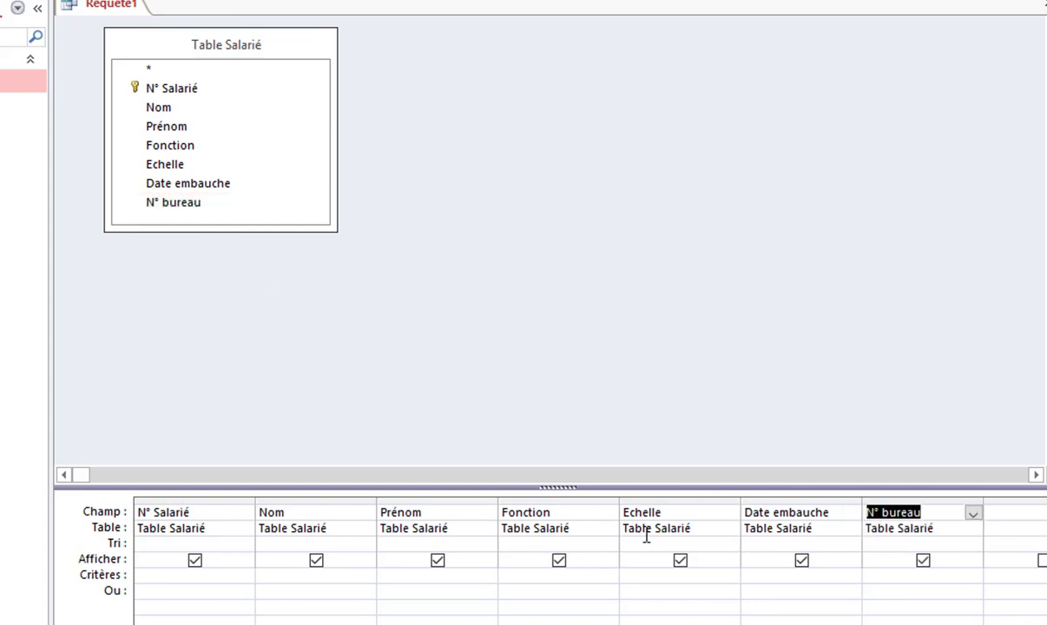
Set the query criteria to 200 for N° bureau and to dates after 01/02/05 for Date embauche, as the assignment sheet requires
left_click(897, 573)
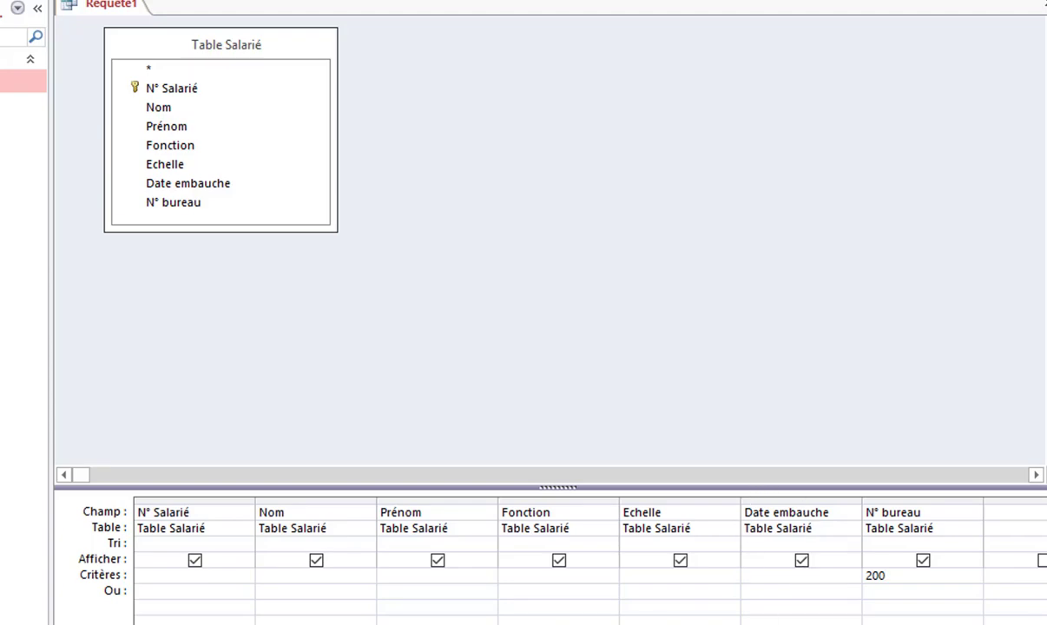
key("alt+Tab")
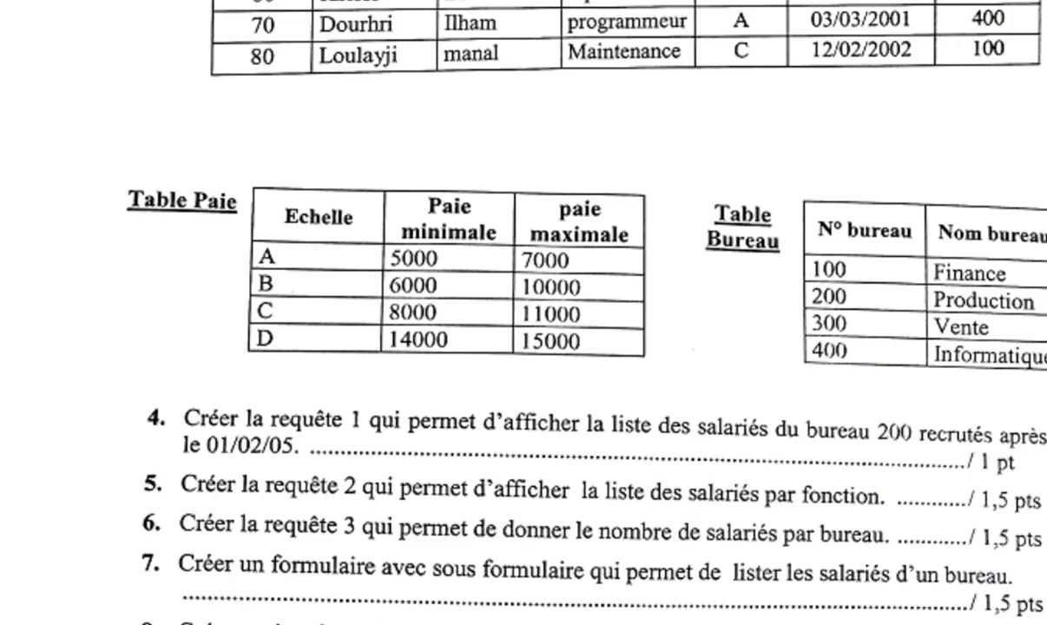
key("alt+Tab")
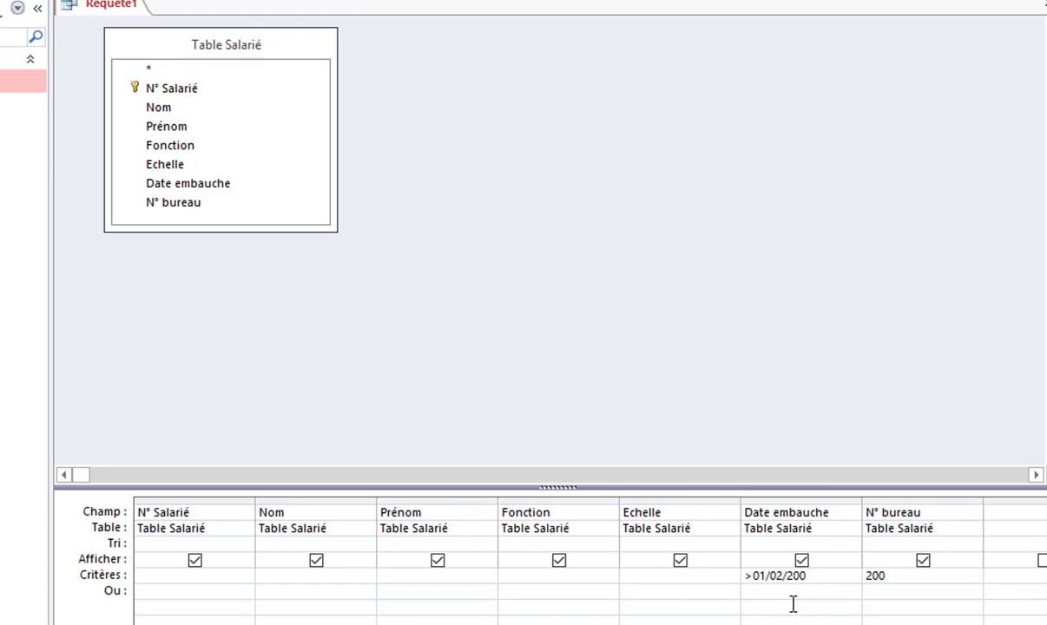
left_click(793, 604)
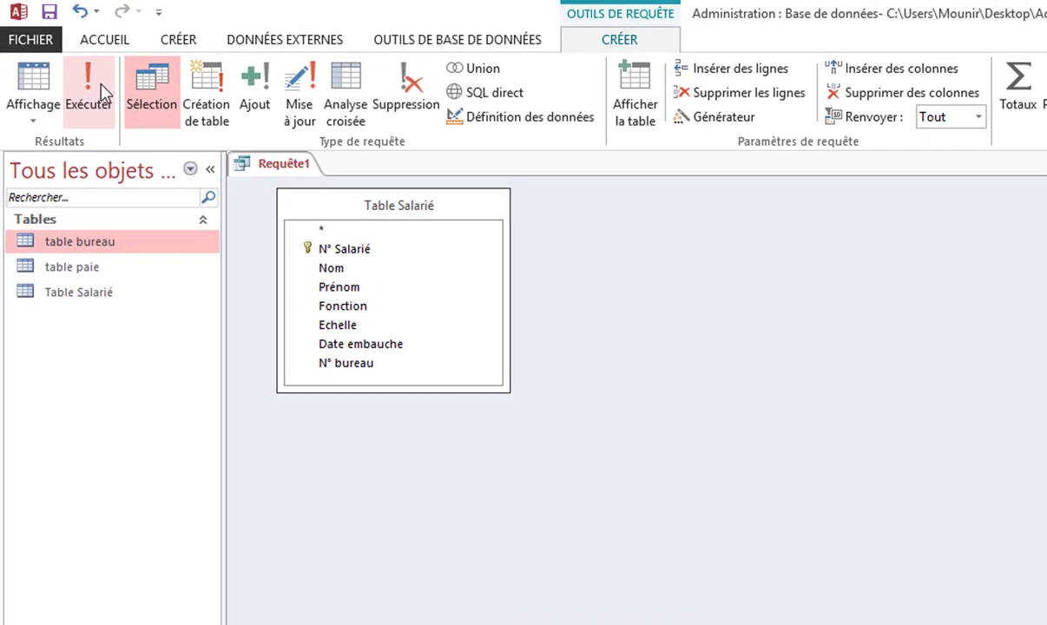
Run the query and save it under the name Requête1
left_click(89, 98)
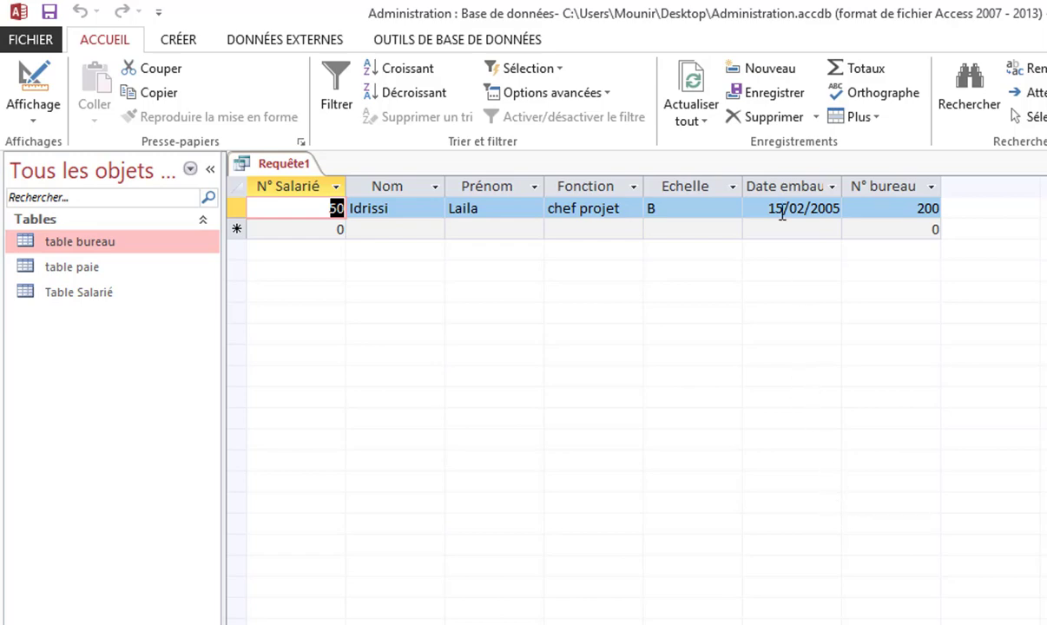
left_click(50, 11)
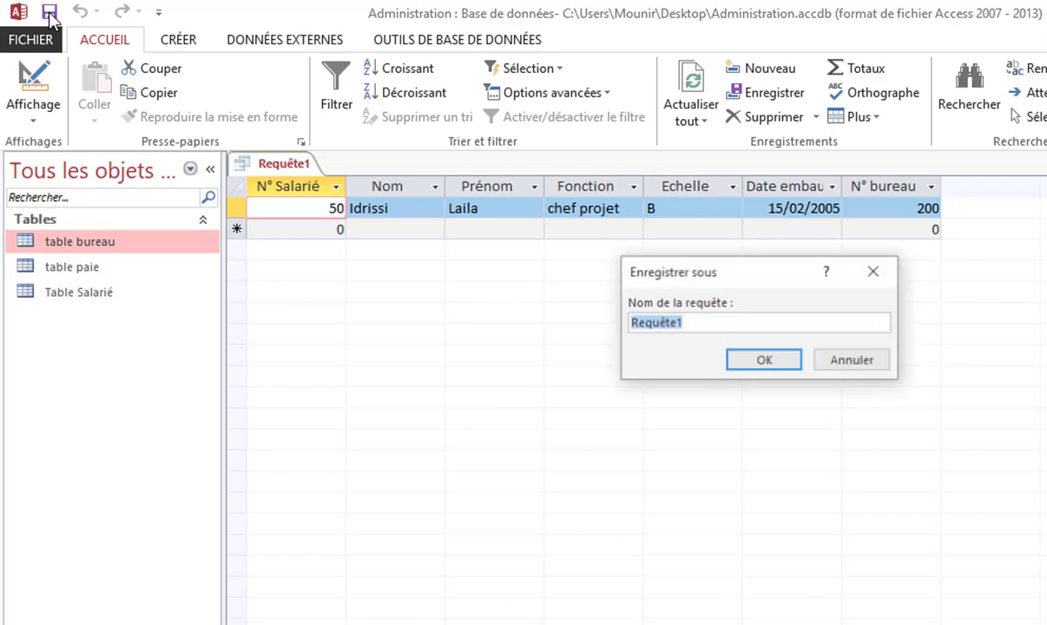
left_click(763, 364)
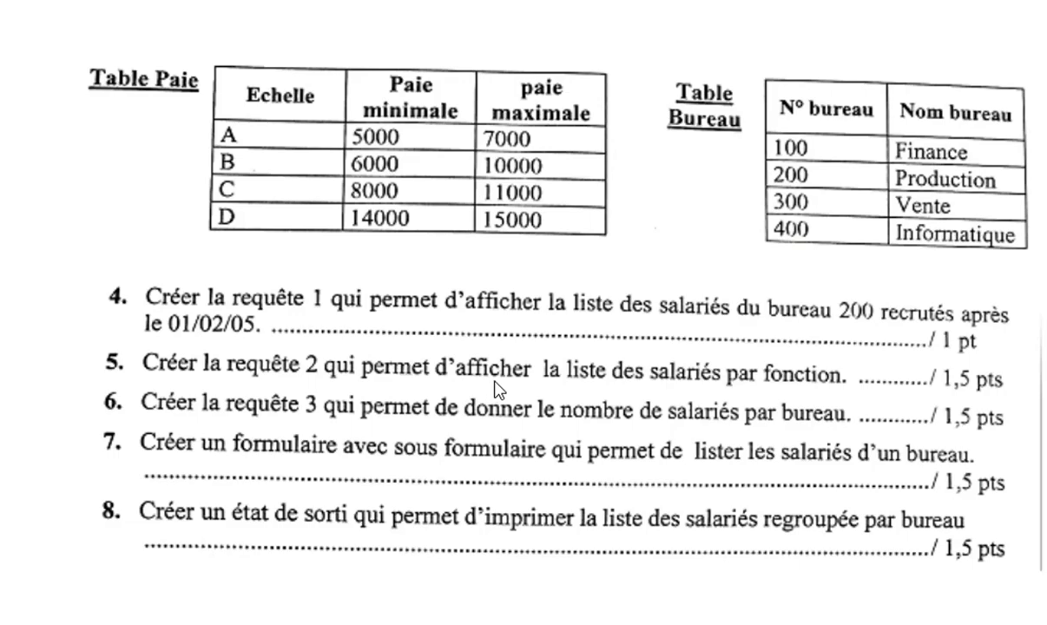
Read the requirement for query 2 on the assignment sheet and compare it with the record tables
scroll(596, 356, "up", 2)
scroll(593, 445, "up", 3)
scroll(603, 413, "down", 4)
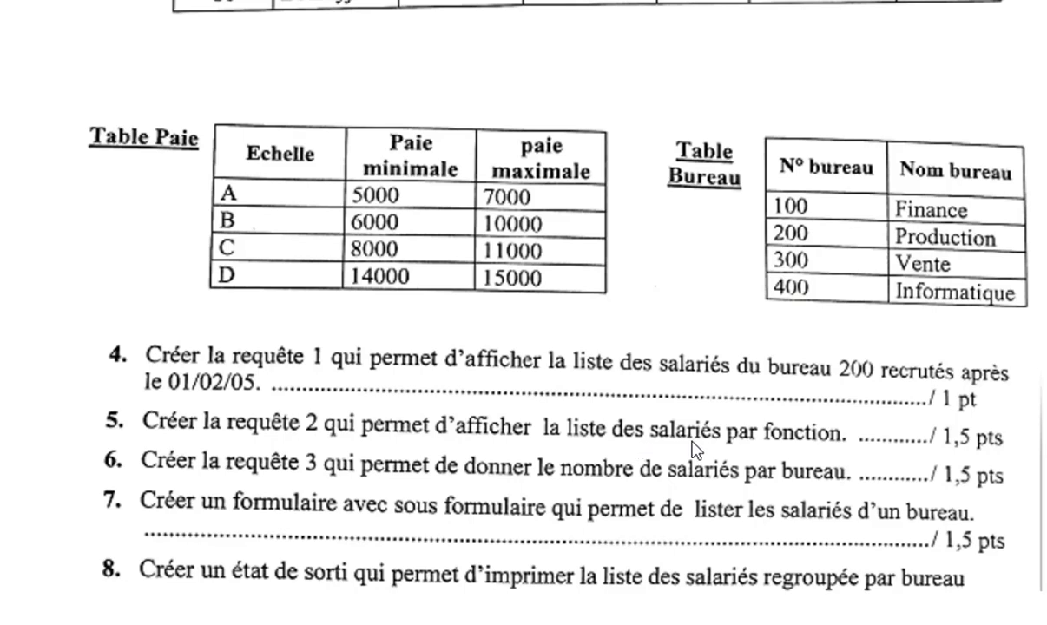
scroll(657, 64, "up", 1)
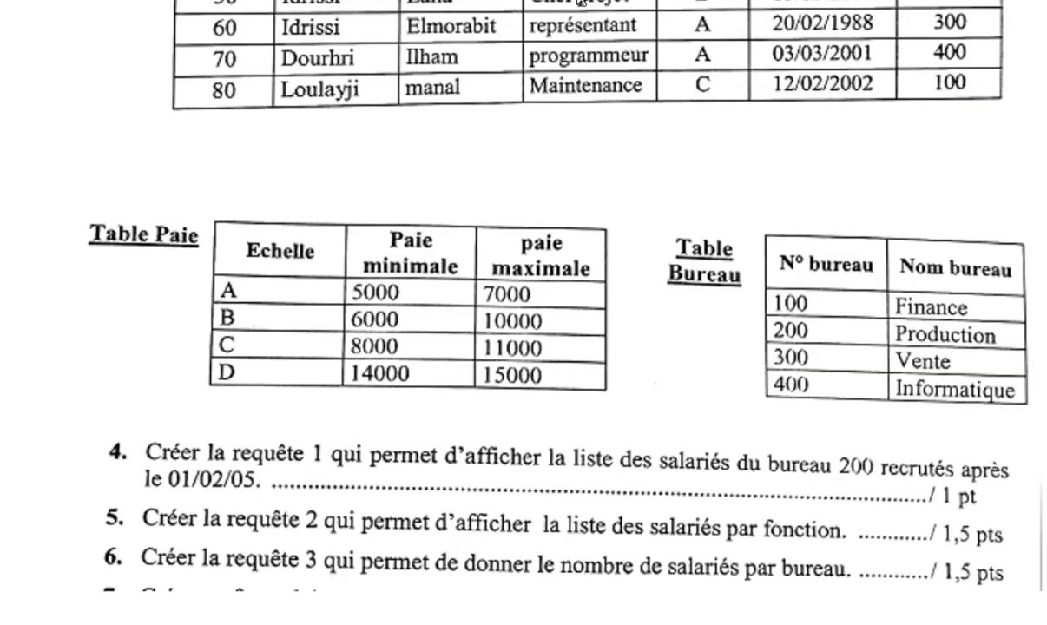
scroll(582, 39, "down", 1)
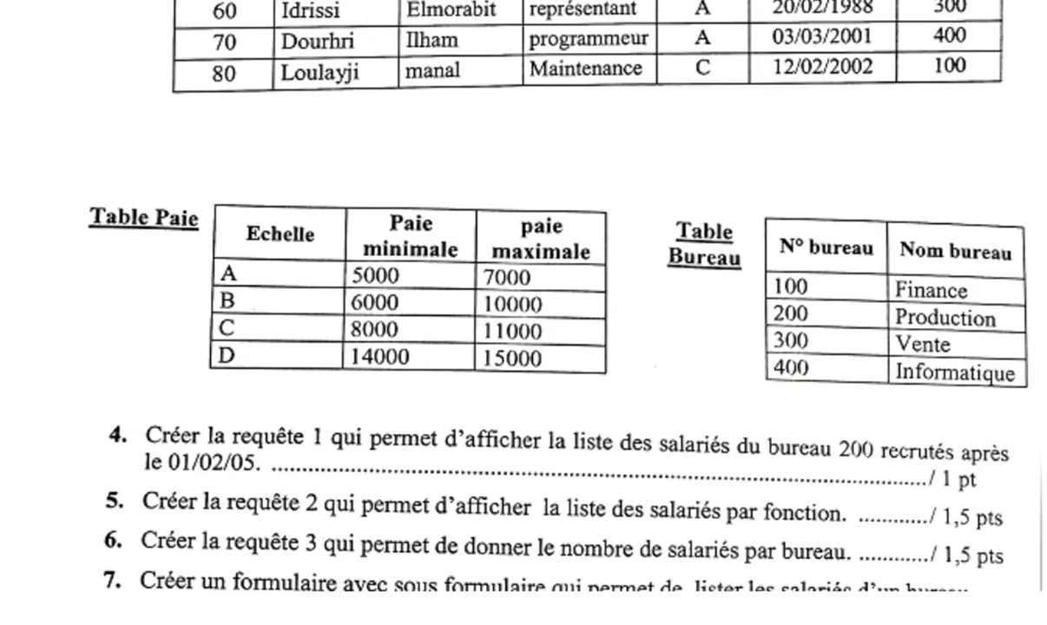
Switch back to Access and create a design view query based on Table Salarié, enlarging its box to show all fields
left_click(585, 622)
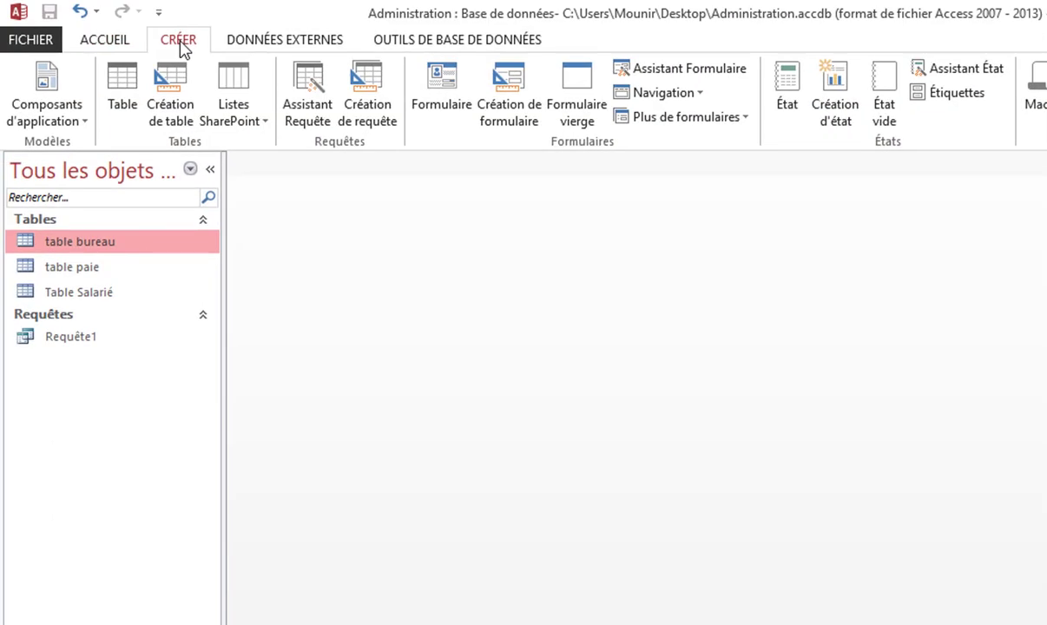
left_click(368, 113)
left_click_drag(725, 583, 729, 224)
left_click(644, 317)
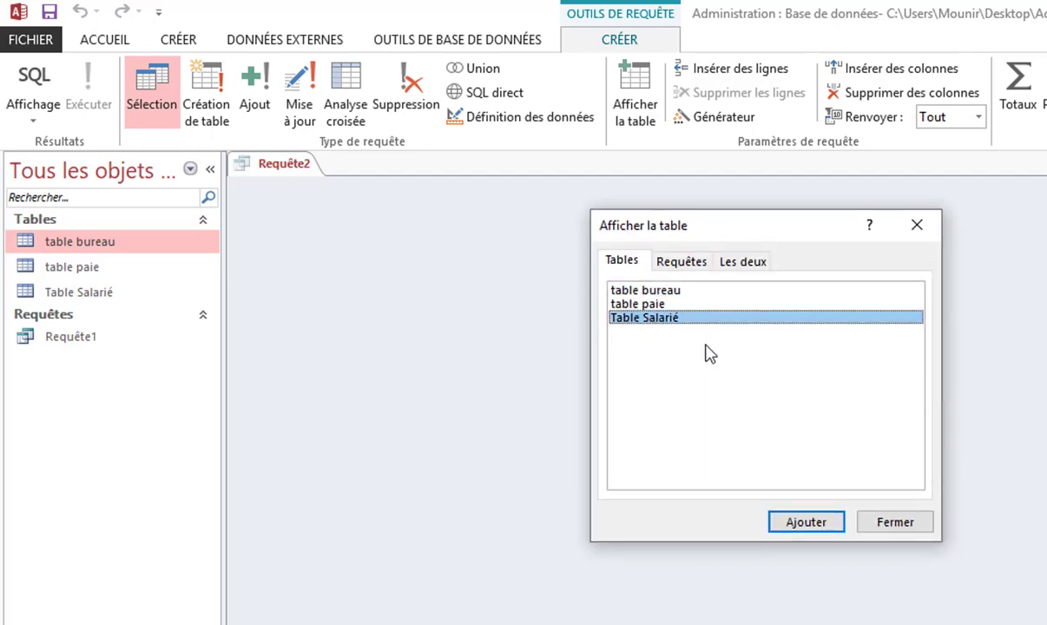
left_click(805, 521)
left_click(894, 522)
left_click_drag(423, 343, 456, 396)
Add all seven fields of Table Salarié, from N° Salarié to N° bureau, to the second query's grid
double_click(337, 250)
double_click(342, 268)
double_click(347, 285)
double_click(343, 306)
double_click(337, 325)
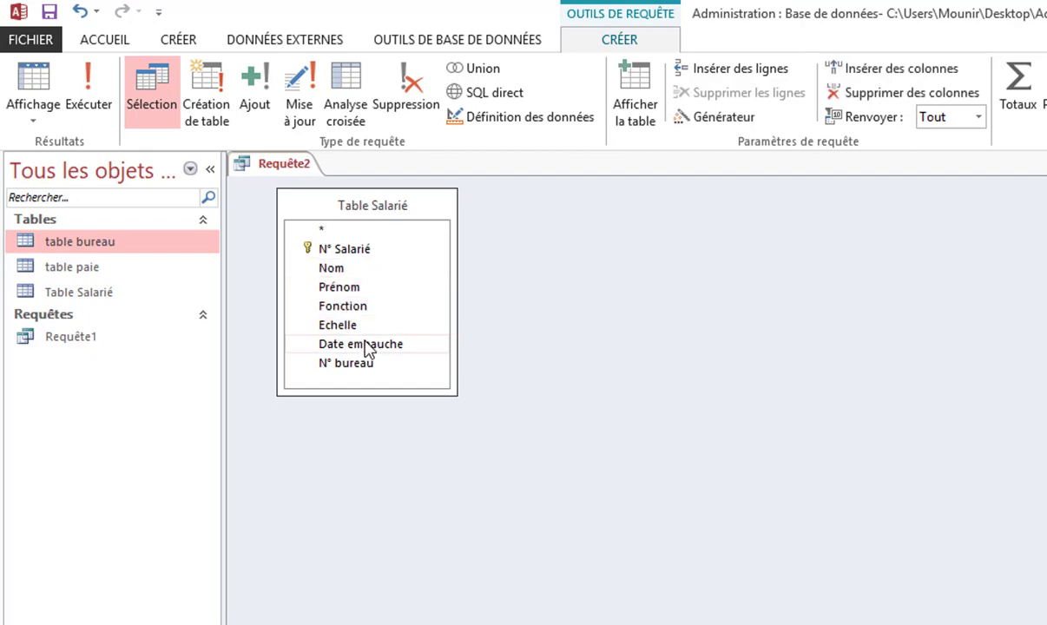
double_click(356, 345)
double_click(351, 363)
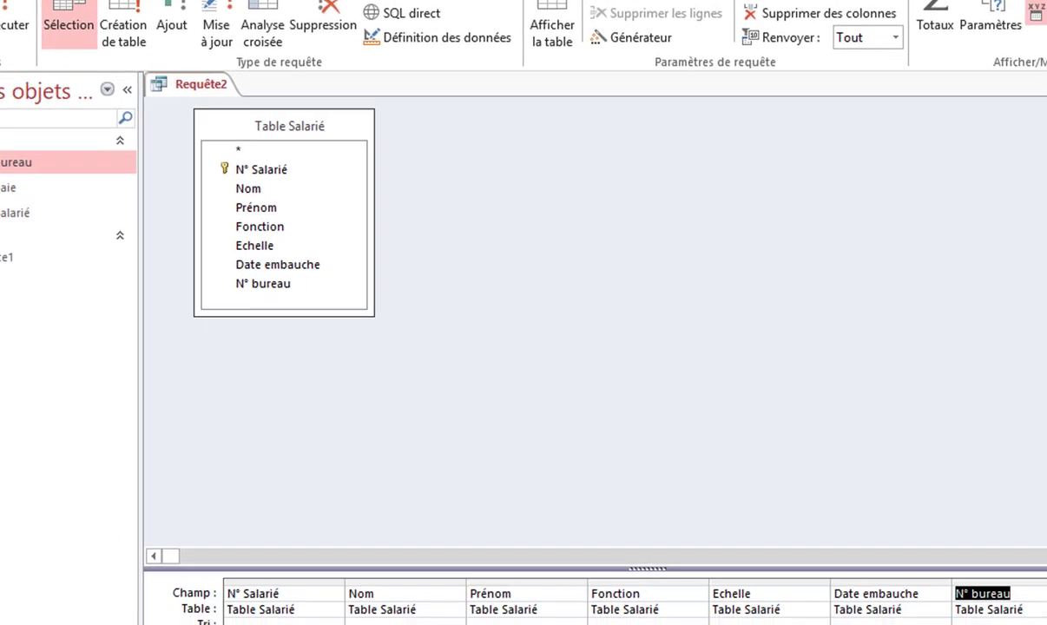
Give Fonction a parameter criterion with the prompt "Saisir une fonction" and run the query for Concepteur
left_click(619, 624)
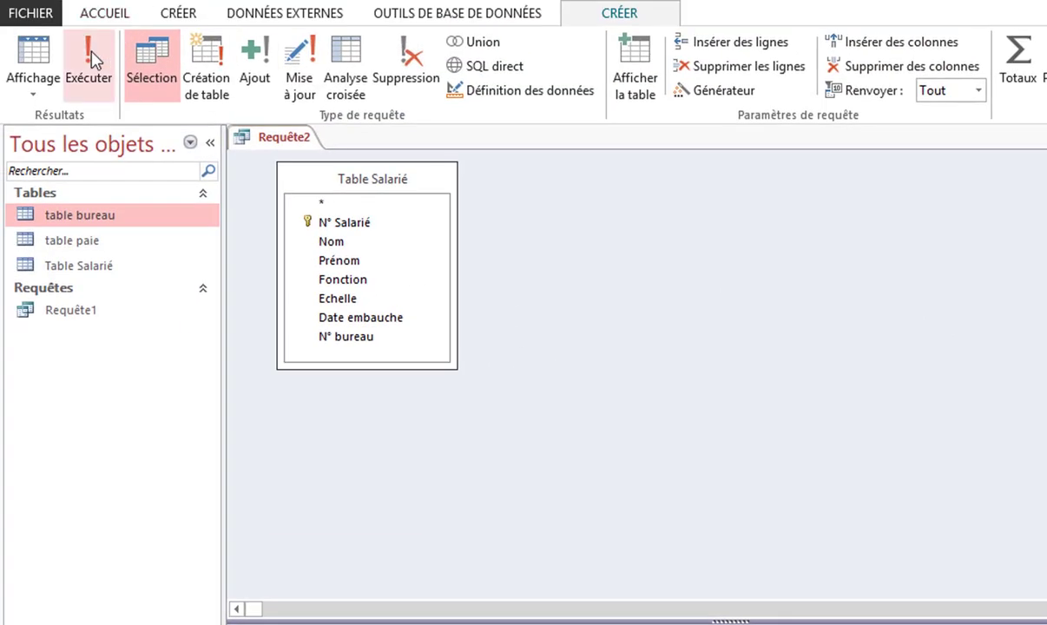
left_click(91, 57)
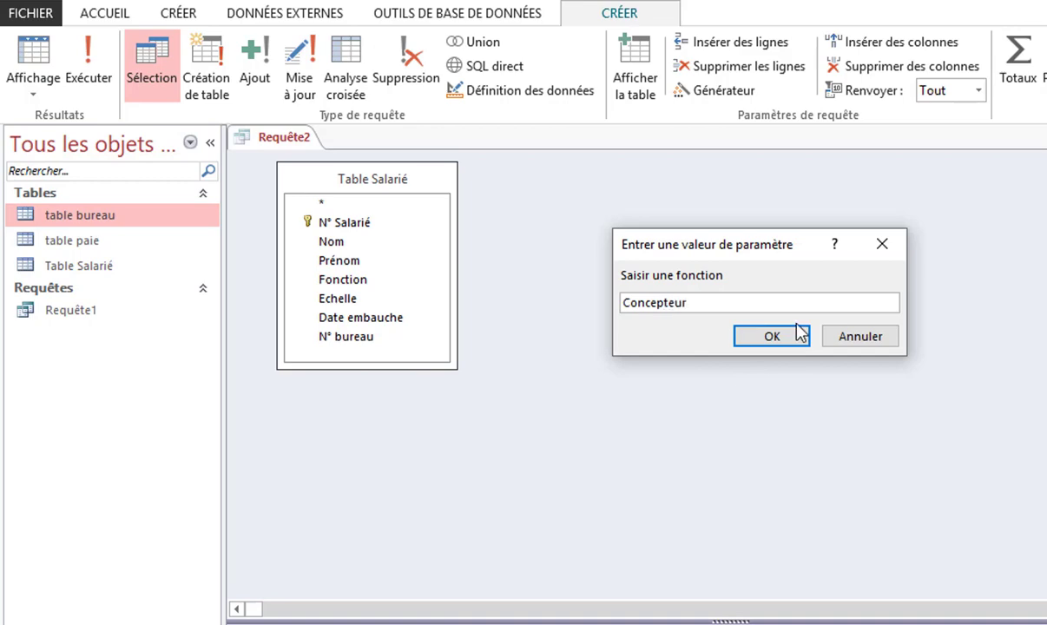
left_click(772, 337)
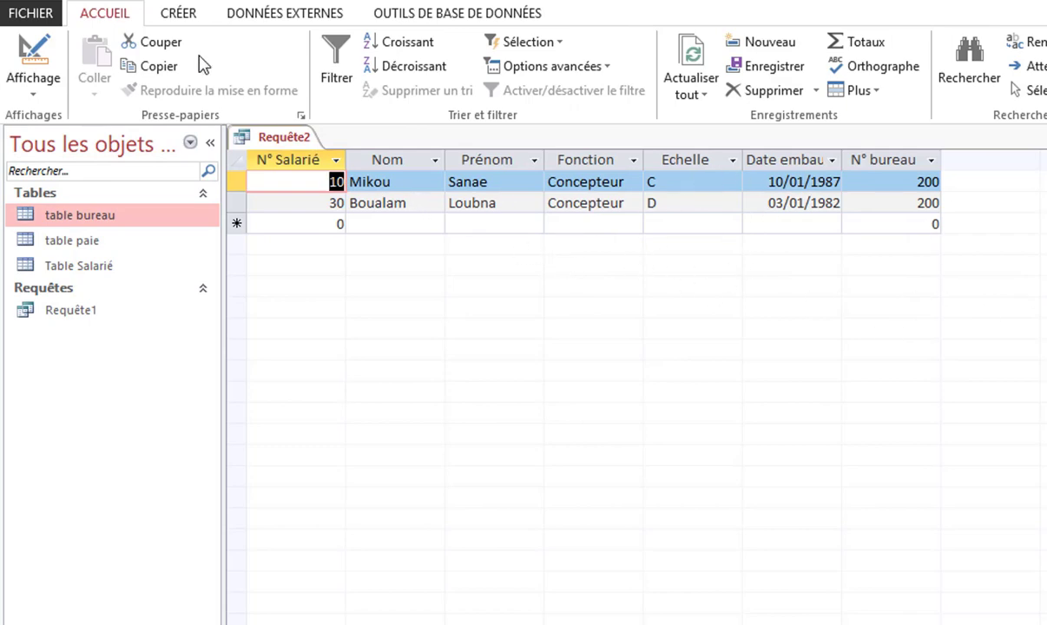
Save the parameter query as Requête2 and close it
left_click(63, 2)
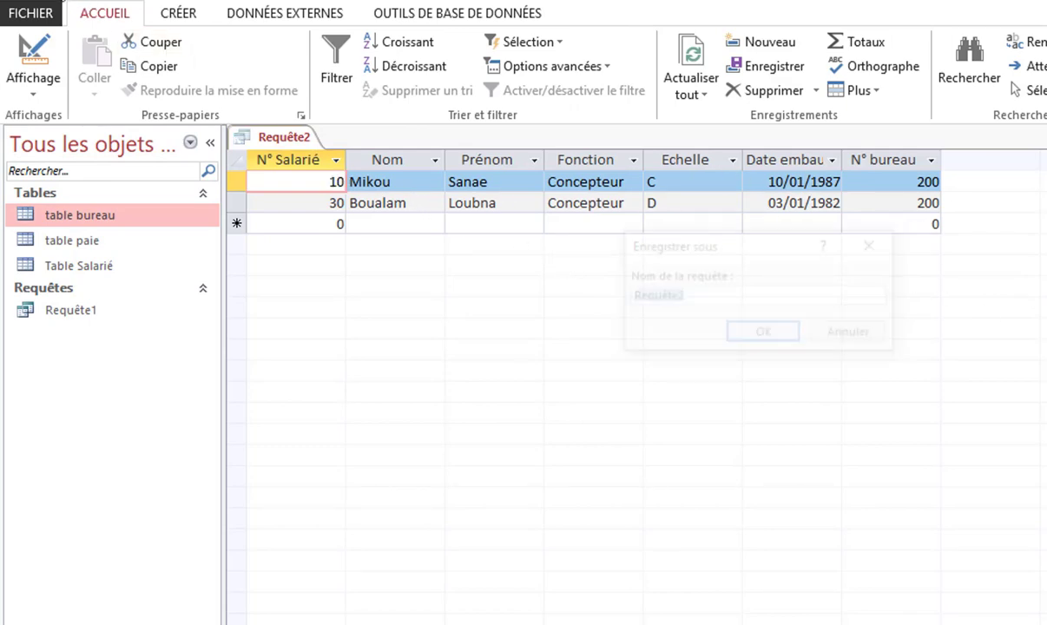
left_click(765, 339)
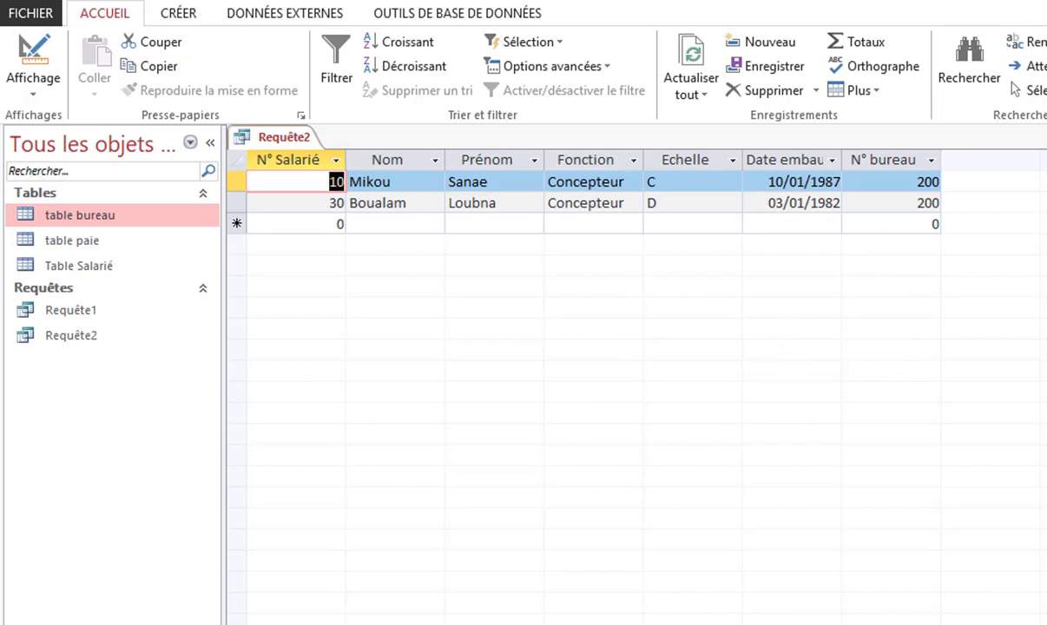
key("ctrl+w")
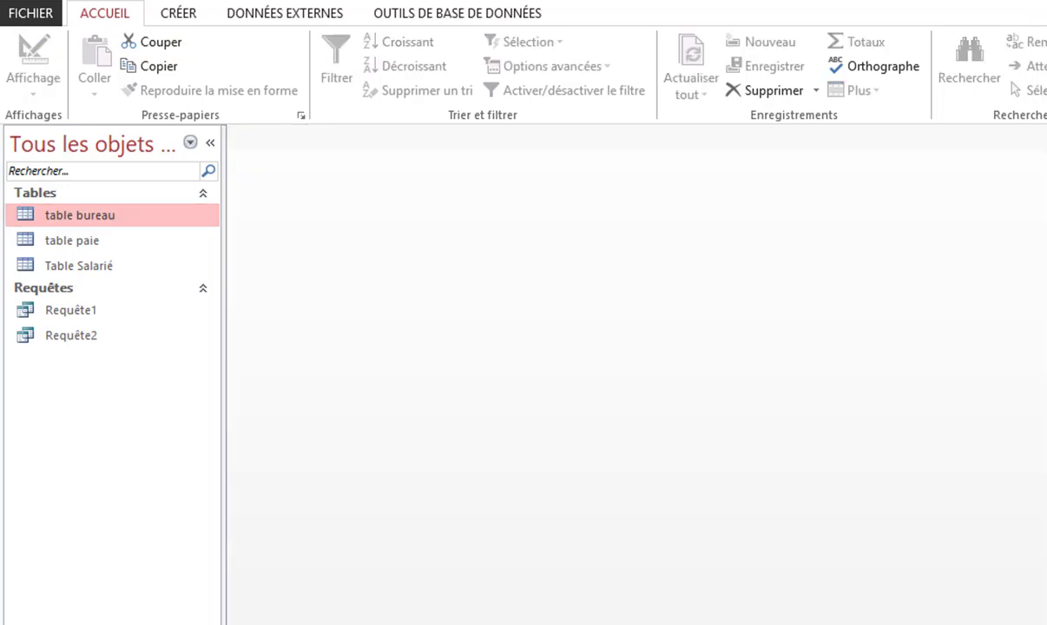
Switch to the assignment sheet and read the requirement for query 3
key("alt+Tab")
scroll(431, 397, "down", 5)
scroll(442, 379, "up", 4)
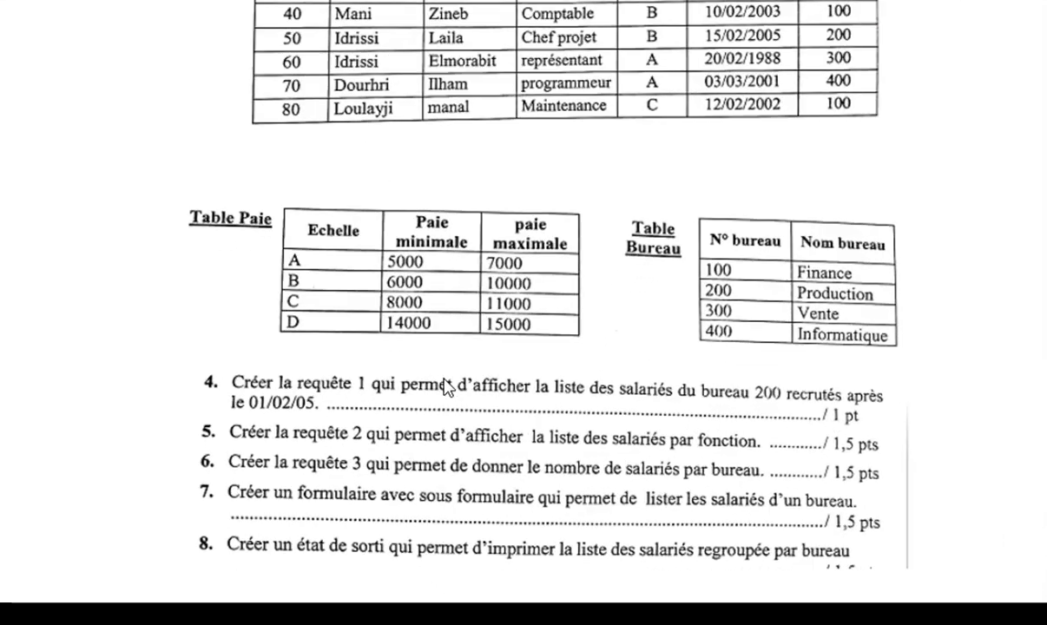
left_click_drag(441, 379, 335, 101)
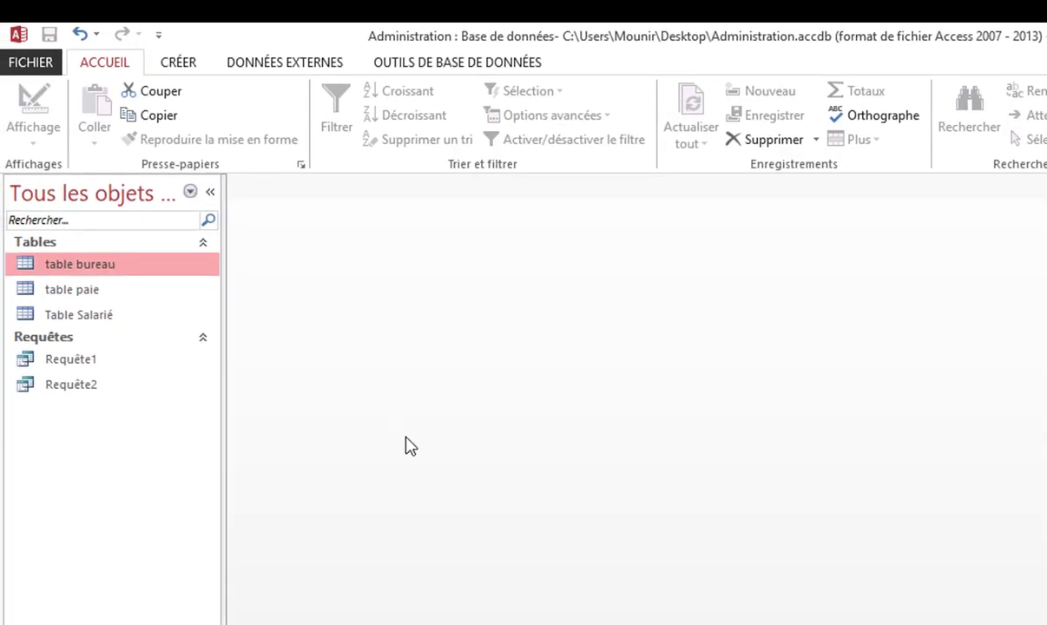
Create a new query in design view based on table bureau and Table Salarié
left_click(182, 66)
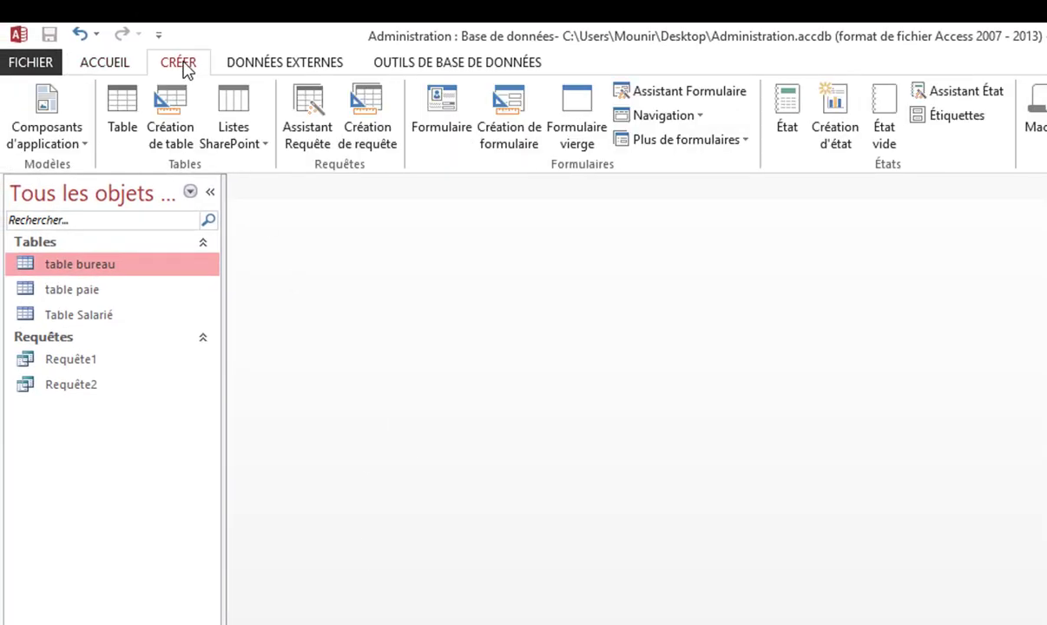
left_click(356, 130)
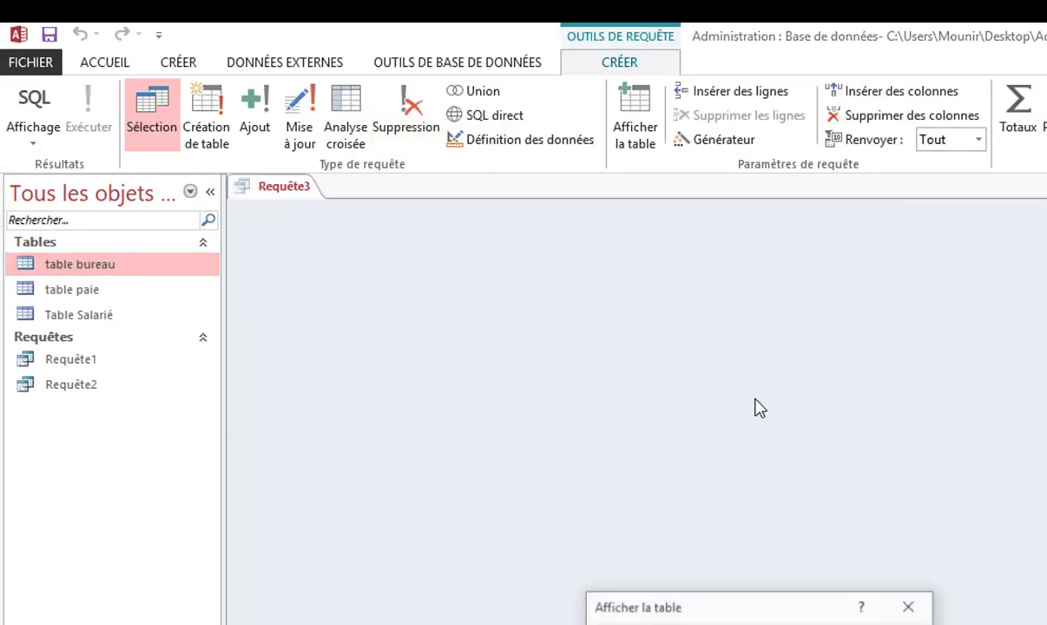
left_click_drag(740, 612, 776, 248)
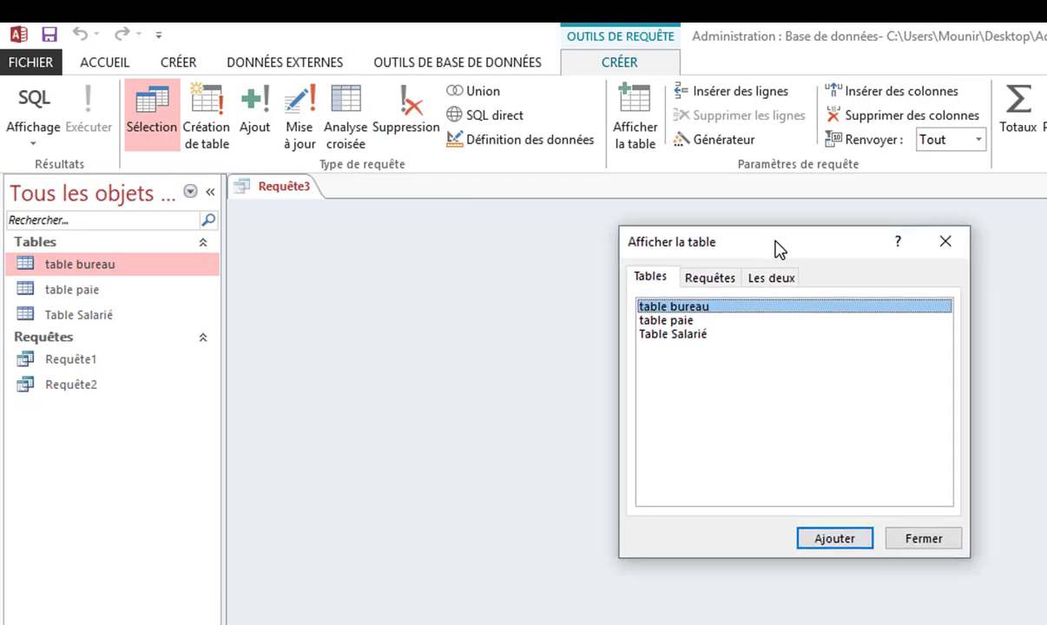
double_click(689, 308)
double_click(685, 334)
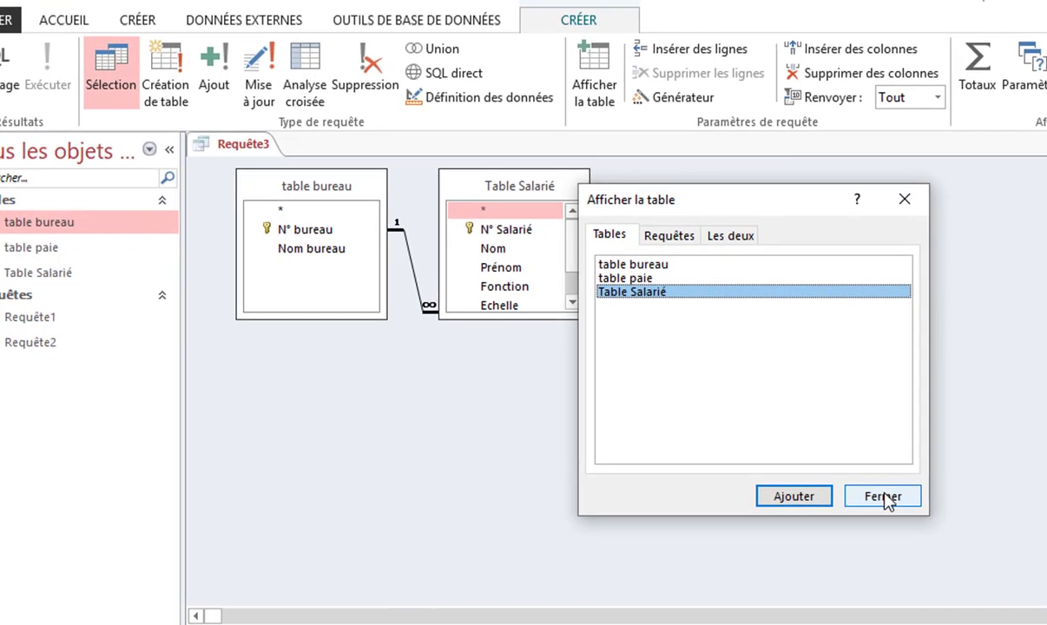
left_click(882, 497)
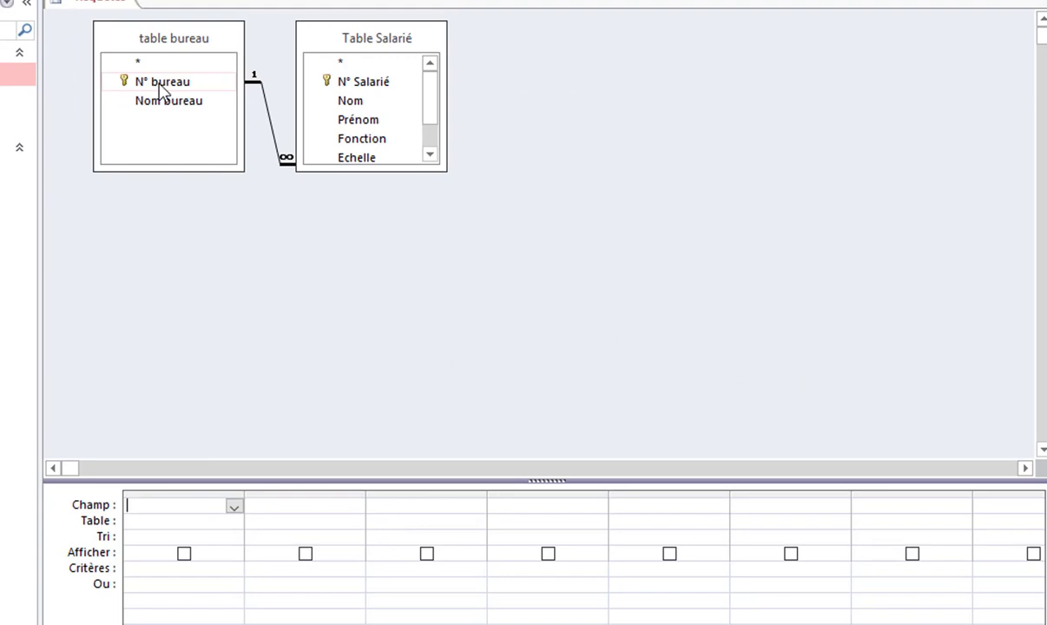
Add N° bureau from table bureau and N° Salarié from Table Salarié, and count N° Salarié grouped by N° bureau
double_click(161, 83)
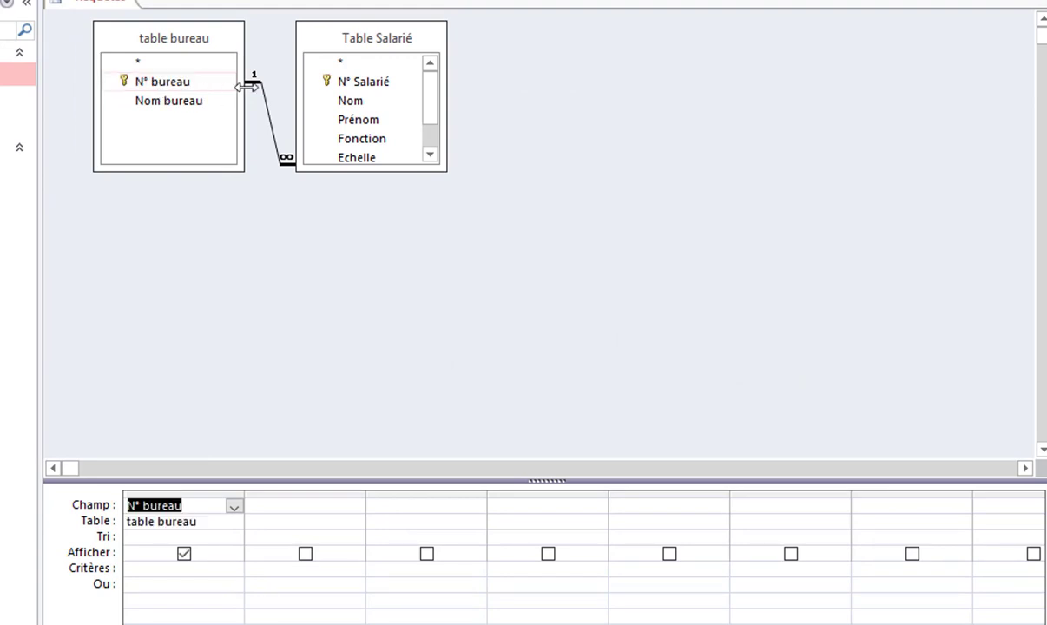
double_click(376, 84)
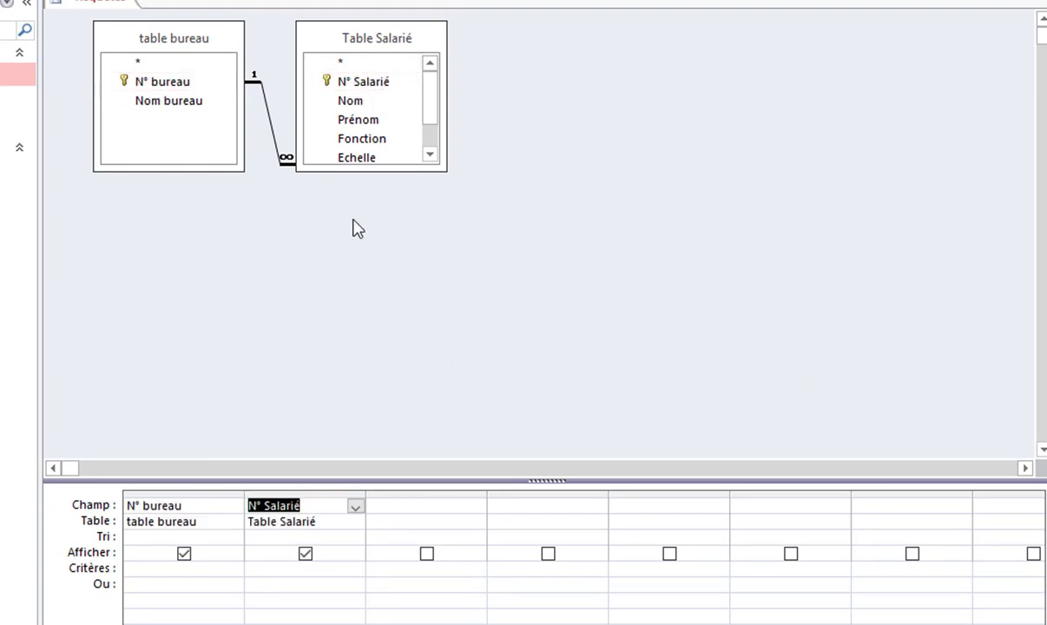
right_click(292, 523)
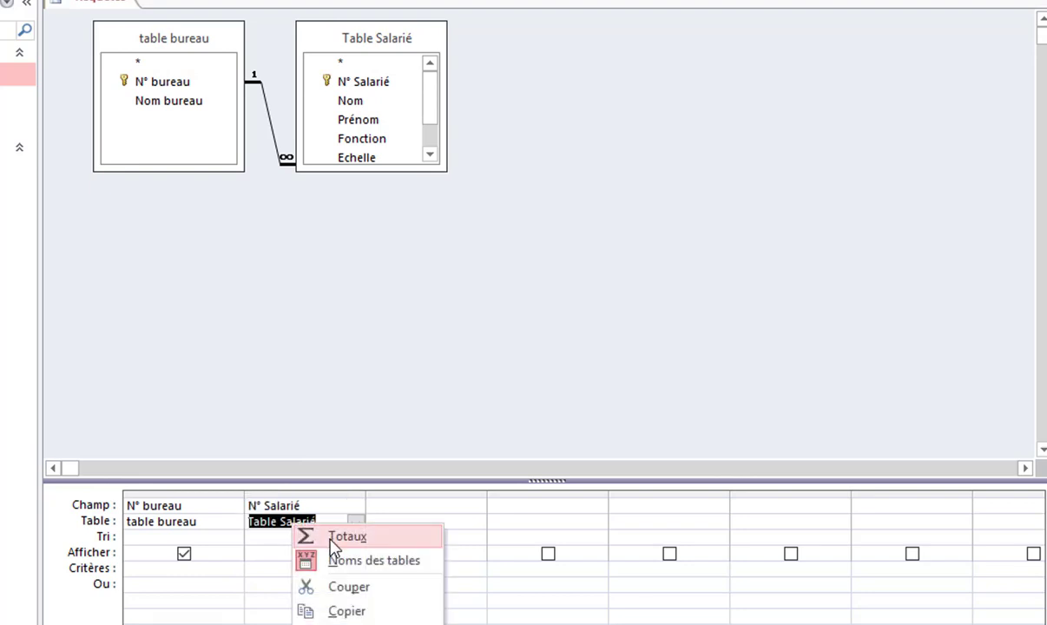
left_click(335, 538)
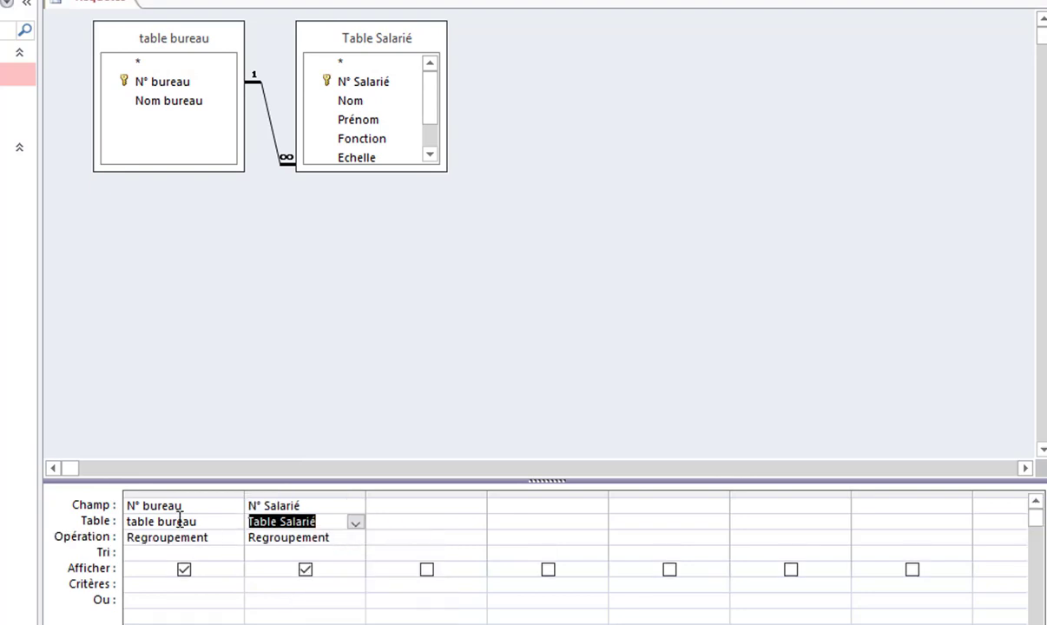
left_click(345, 539)
left_click(355, 538)
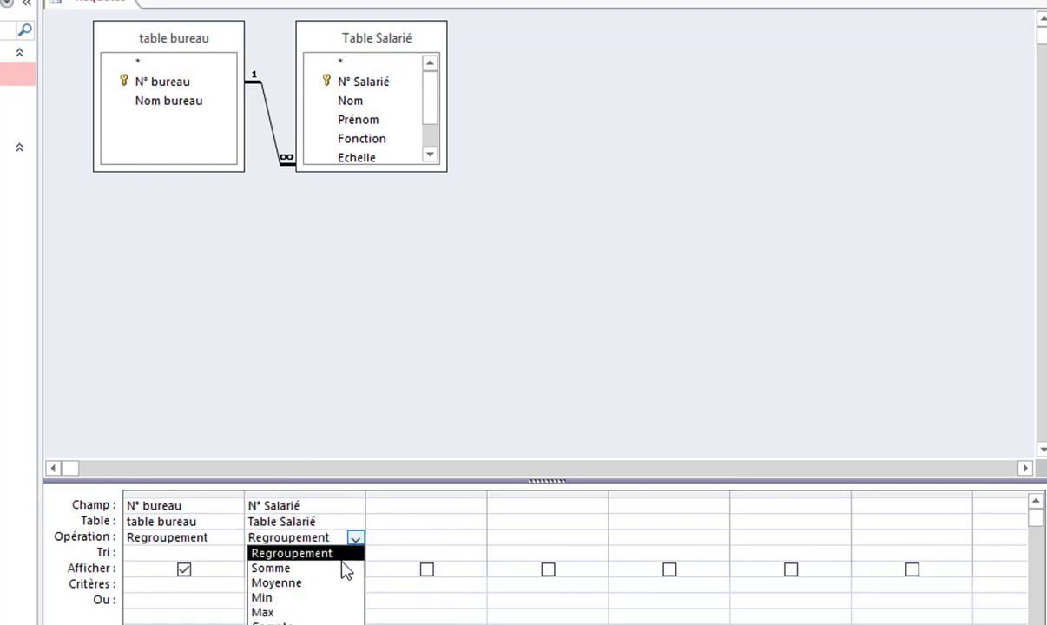
left_click(334, 621)
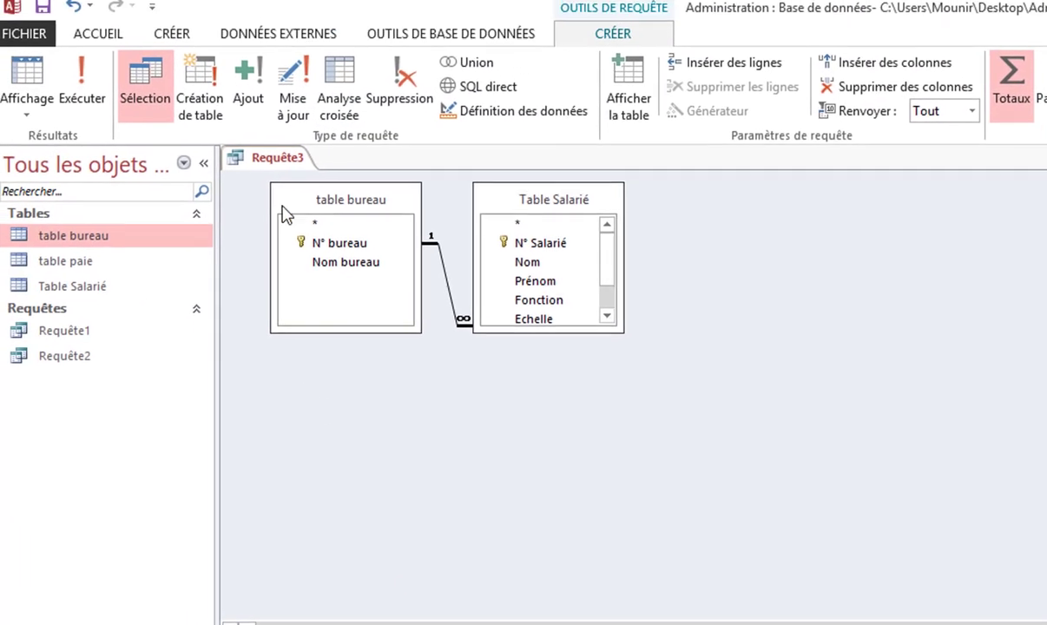
Run the employee count query, save it as Requête3 and close it
left_click(86, 85)
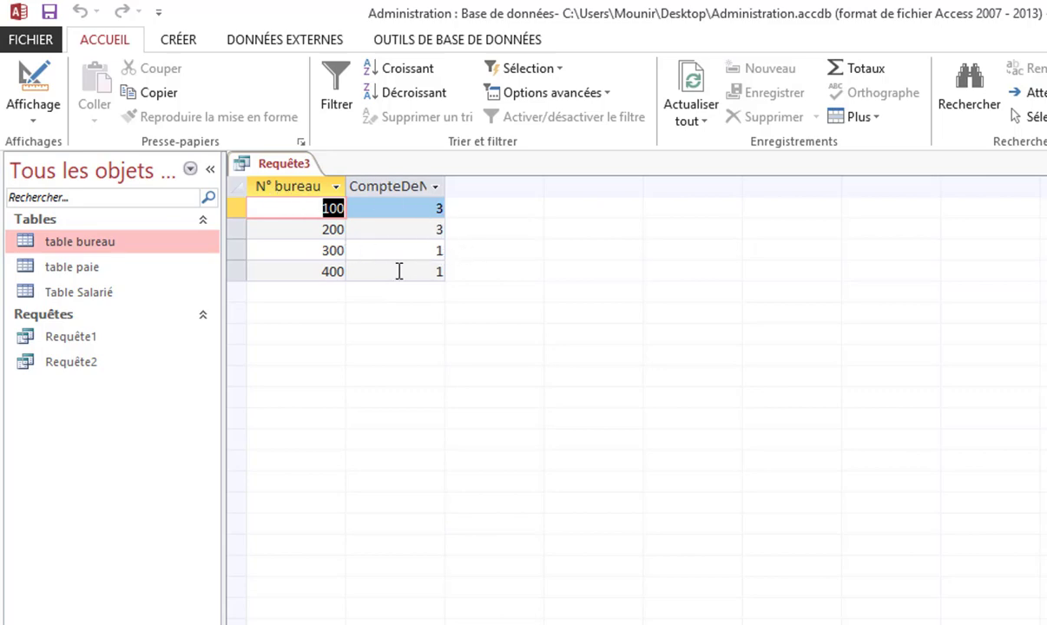
left_click(52, 13)
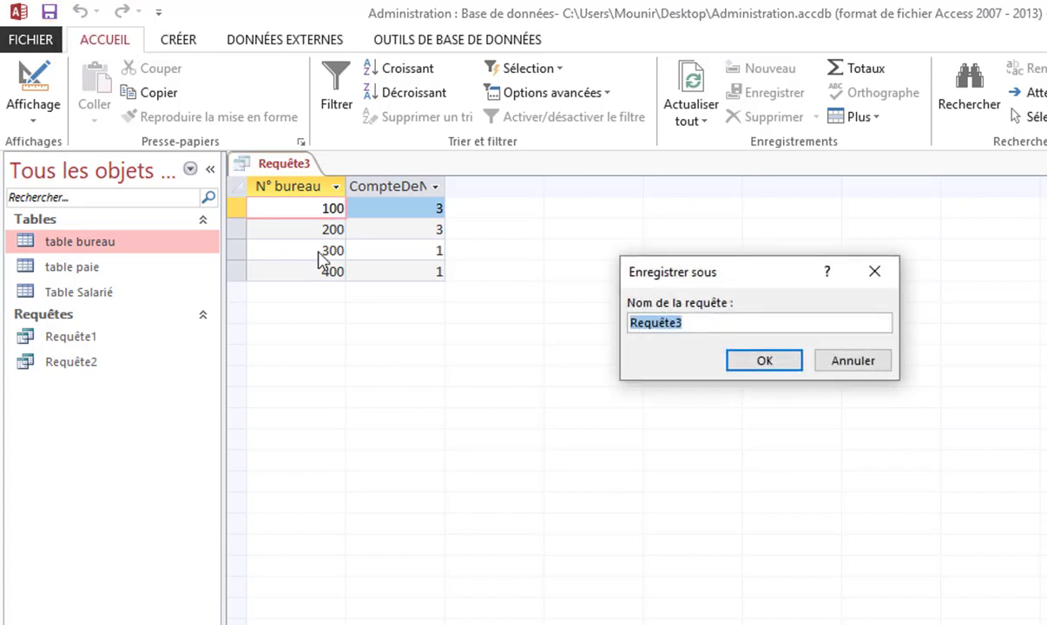
left_click(764, 361)
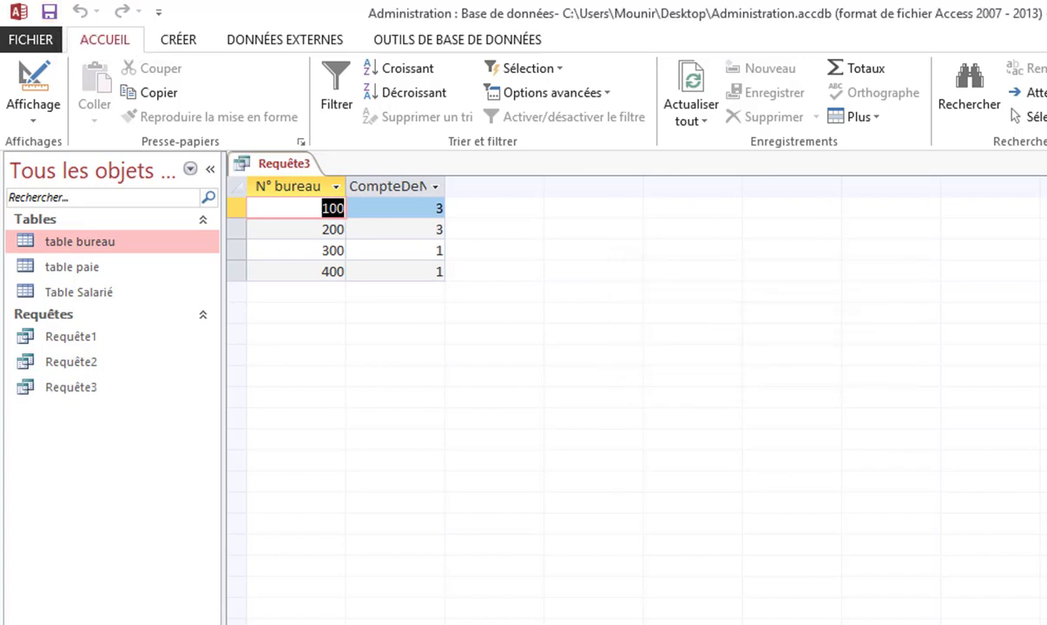
key("ctrl+w")
Check the form requirement, then start the form wizard with all fields from table bureau and Table Salarié
key("alt+Tab")
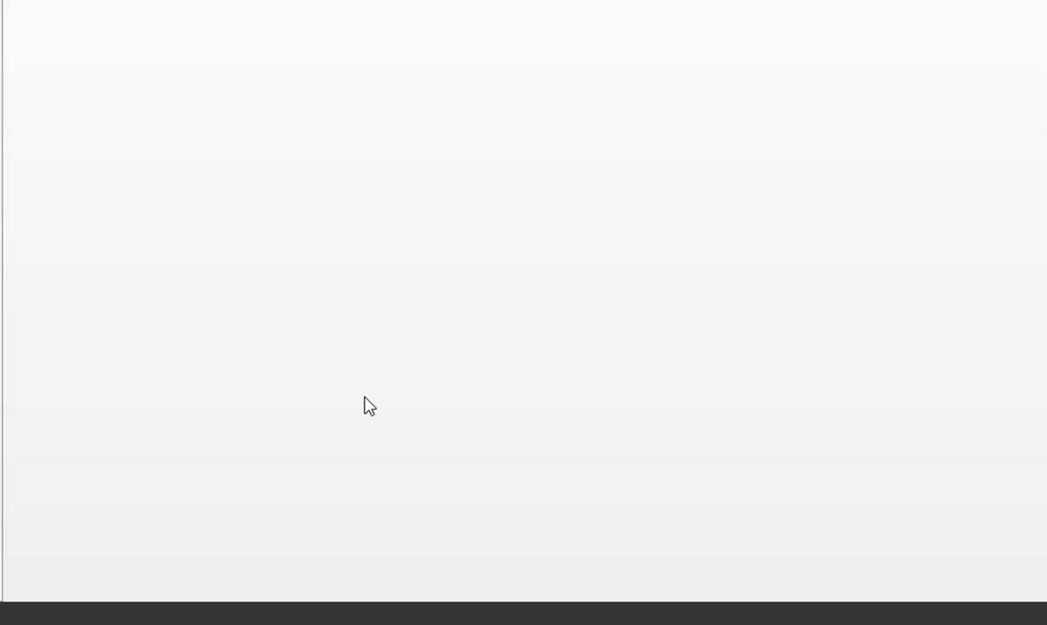
left_click(188, 42)
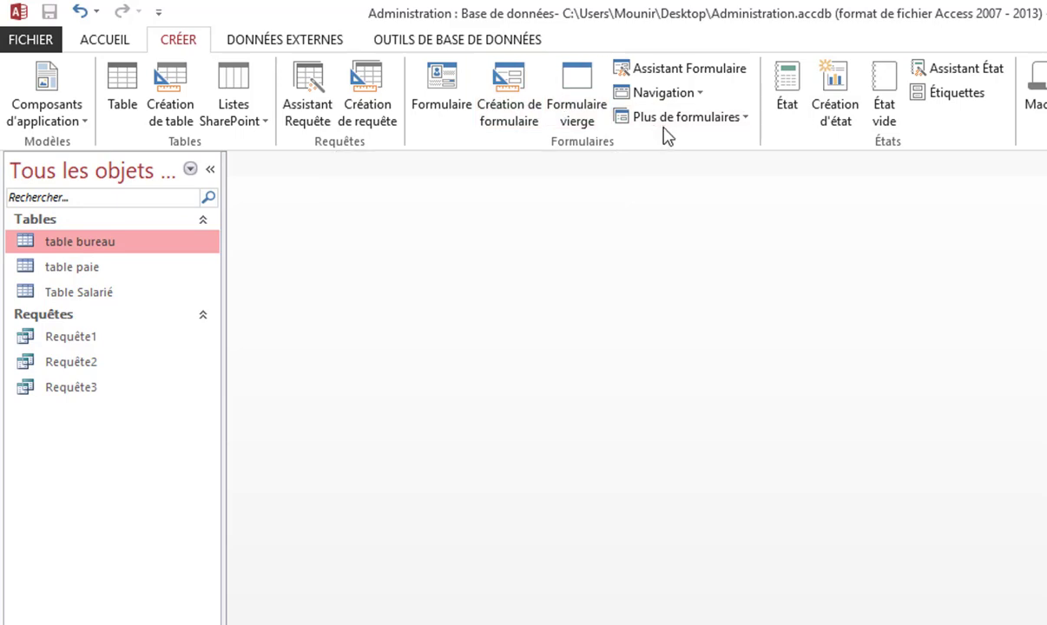
left_click(680, 73)
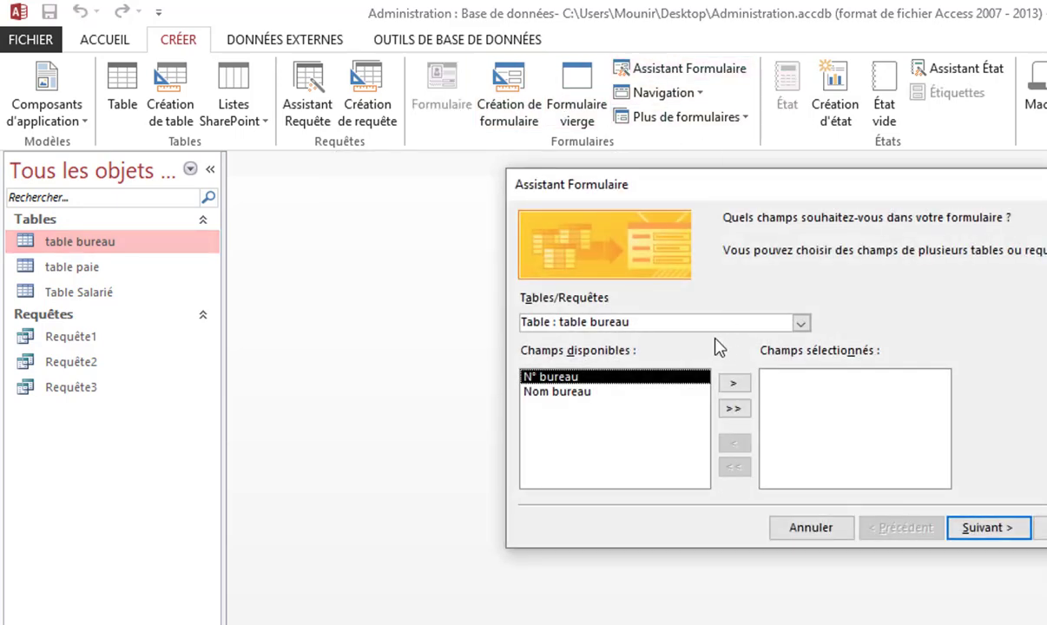
left_click(801, 322)
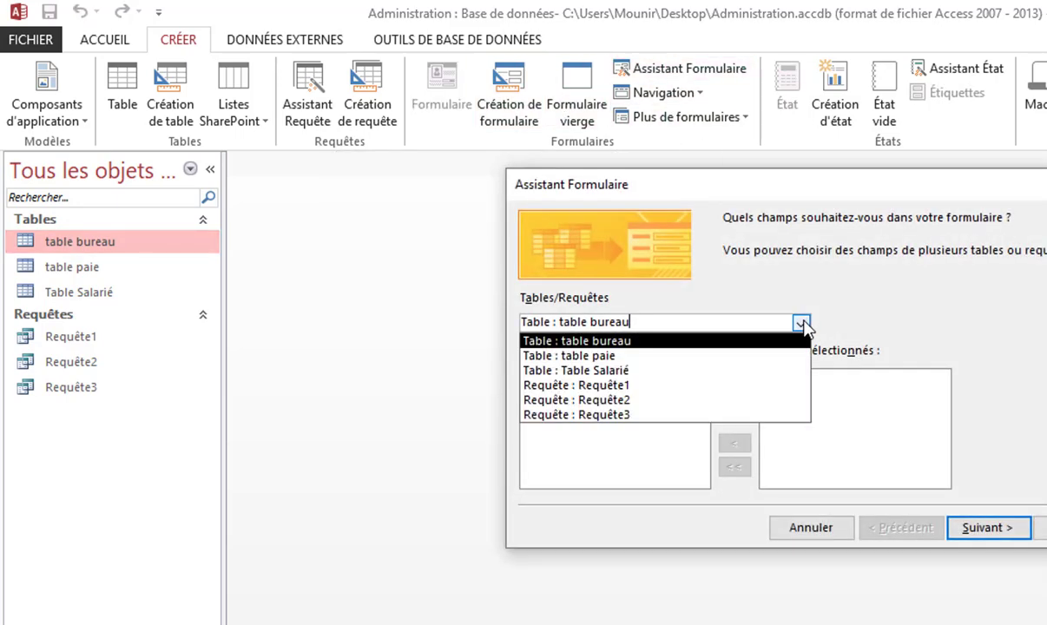
left_click(755, 340)
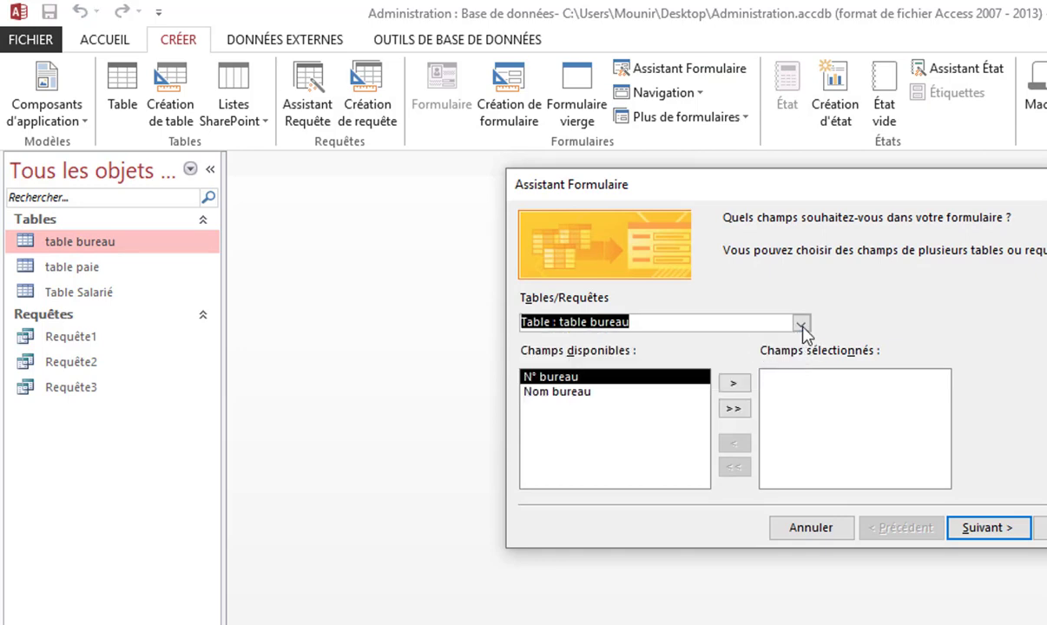
left_click(733, 408)
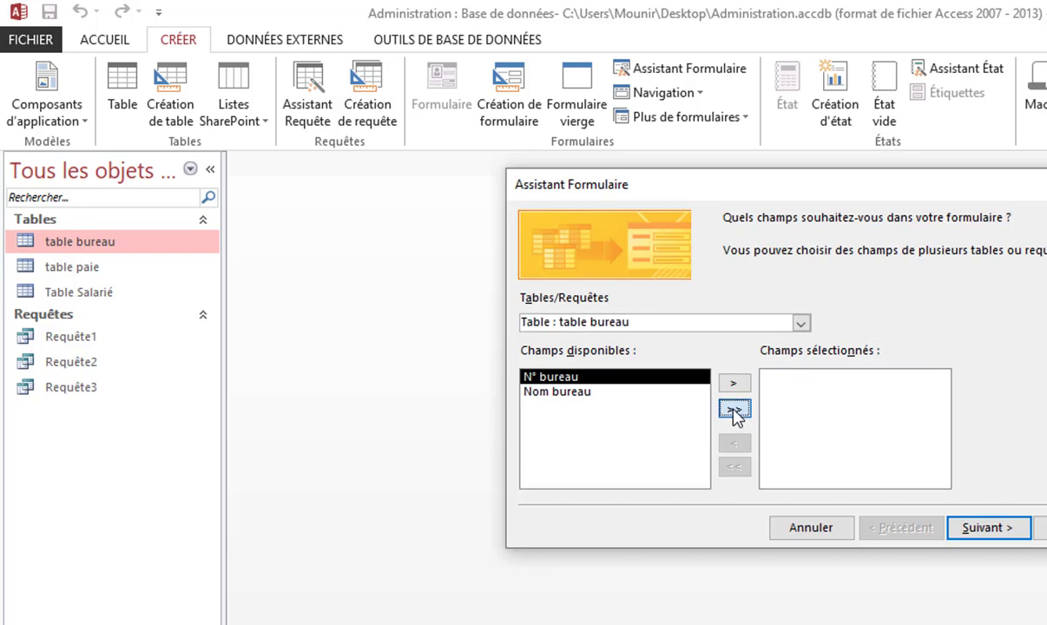
left_click(799, 323)
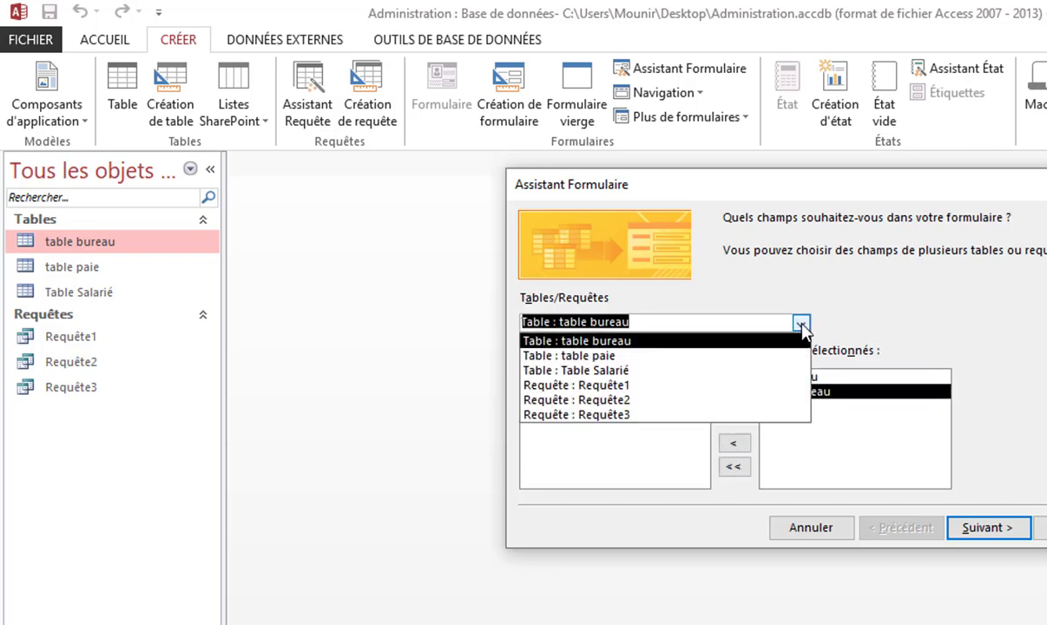
left_click(772, 372)
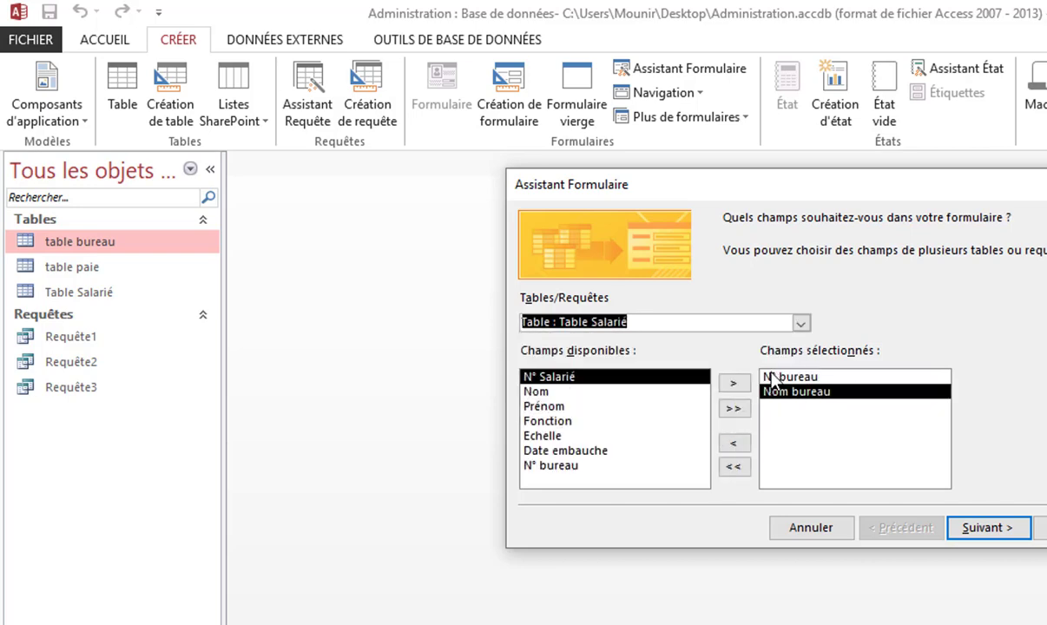
left_click(735, 410)
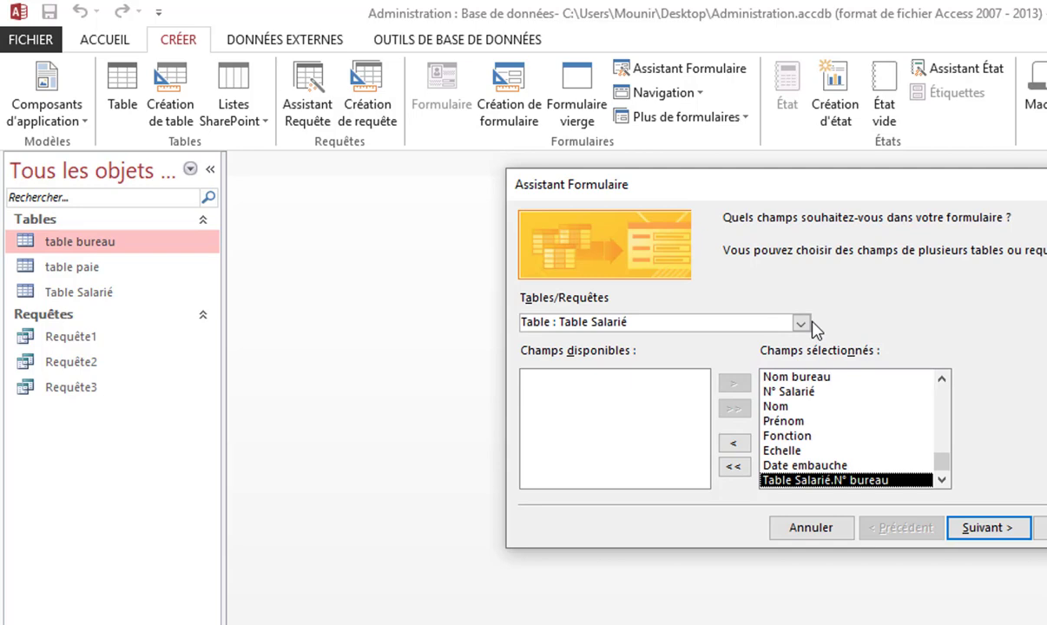
Organize the form by table bureau with a datasheet subform, title it Question 7 and open it
left_click(988, 529)
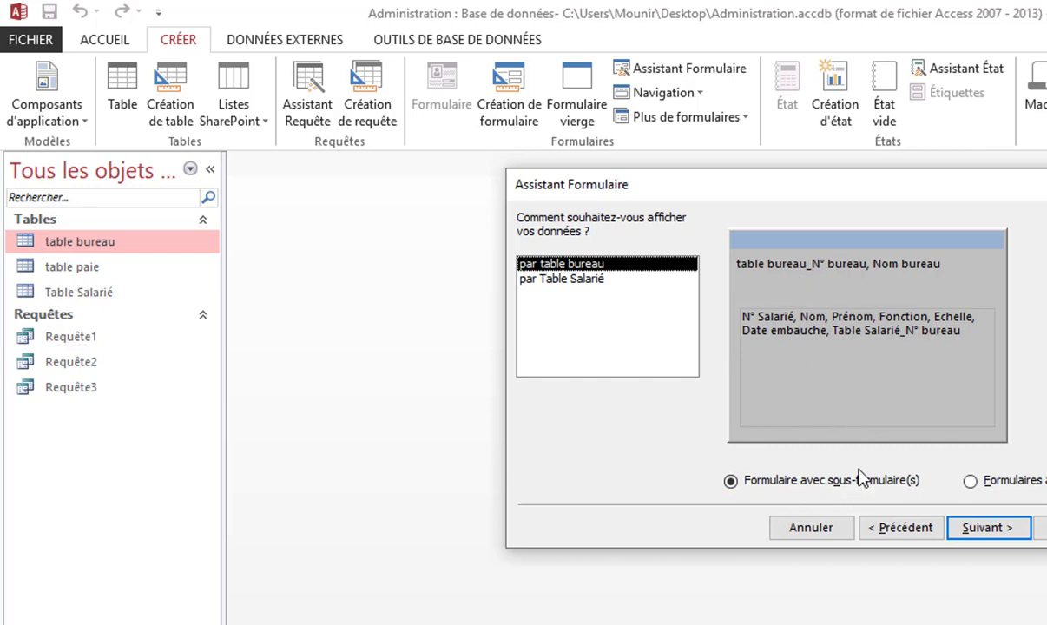
left_click(961, 530)
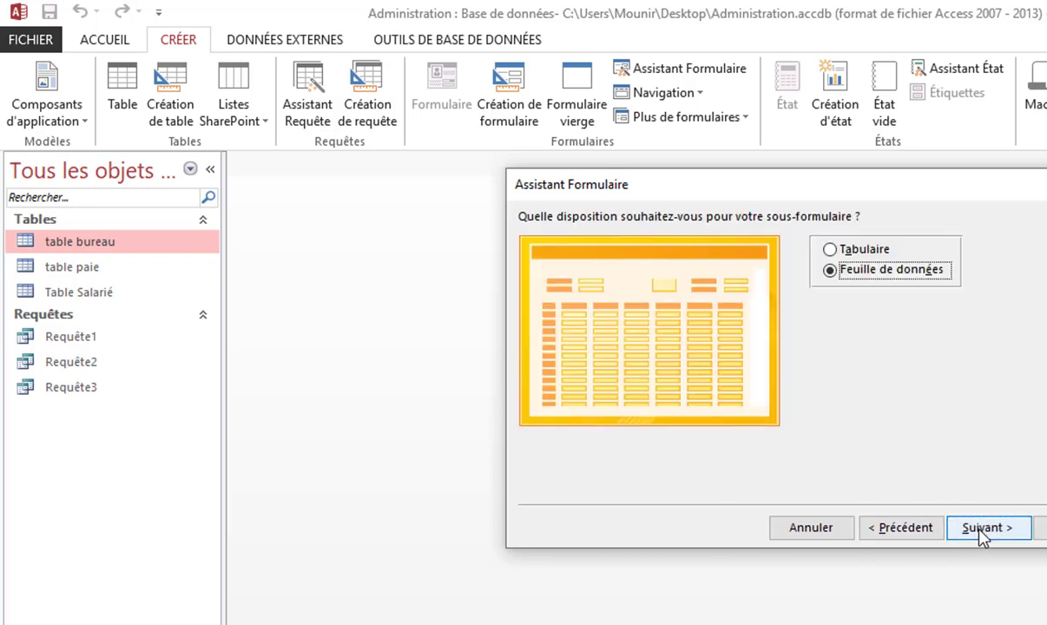
left_click(982, 536)
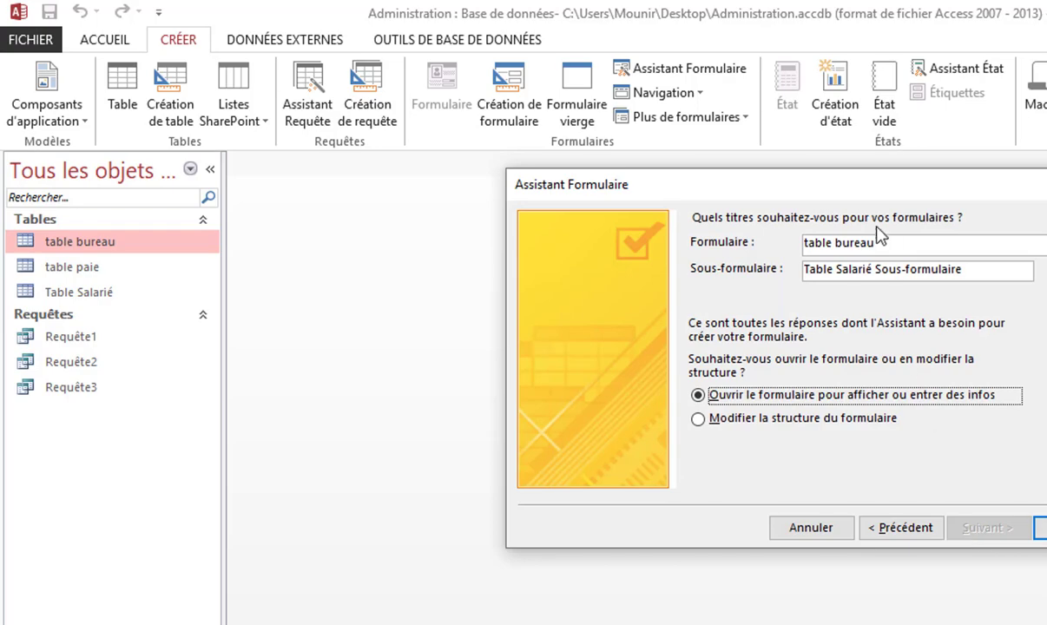
left_click_drag(887, 238, 769, 244)
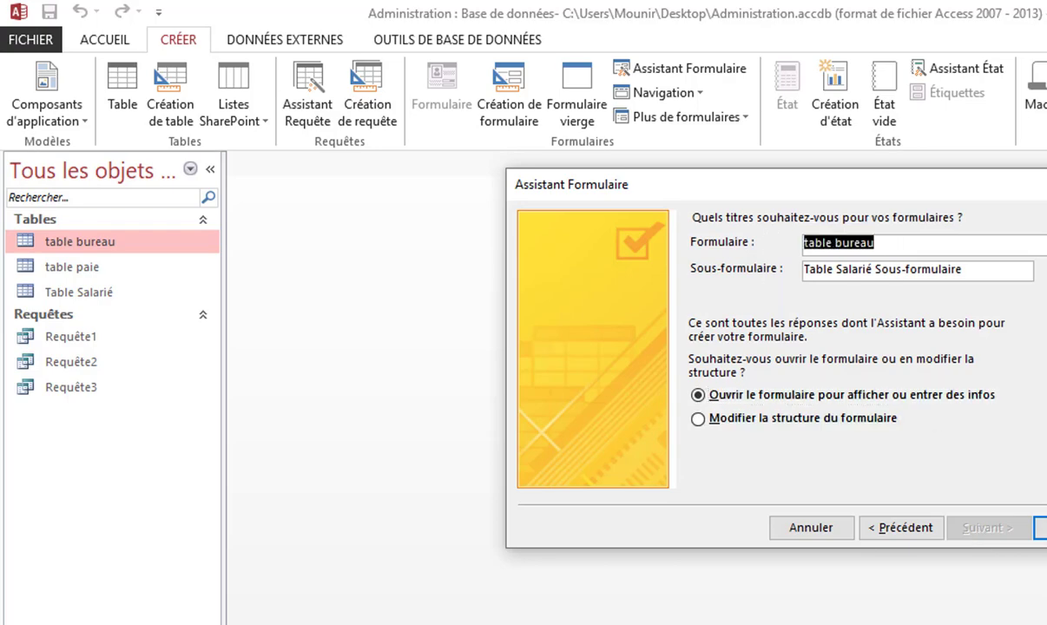
key("alt+Tab")
key("alt+Tab")
type("Q")
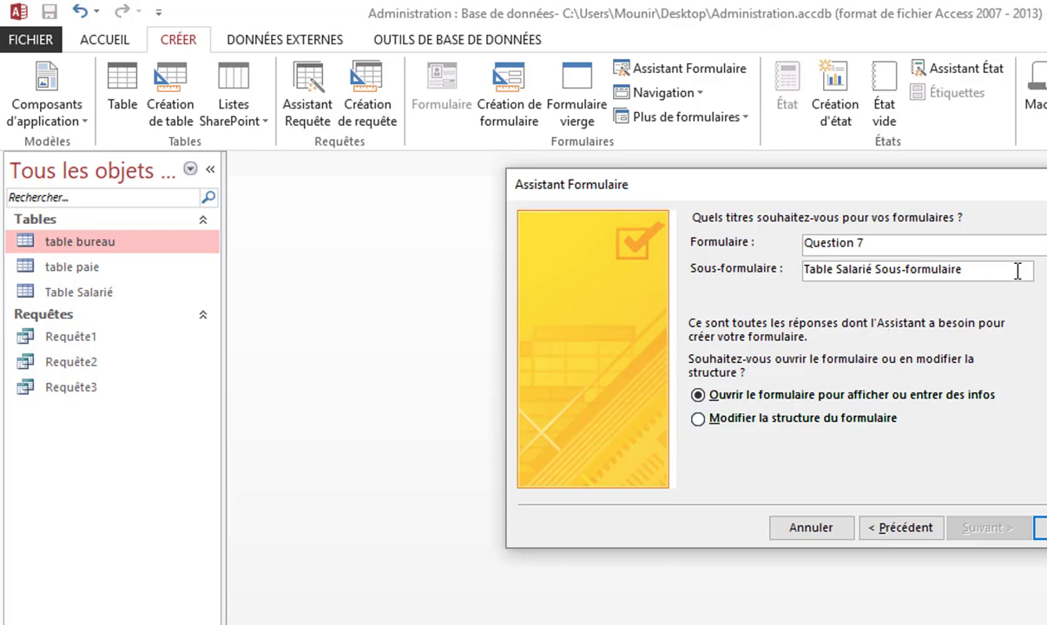
key("Return")
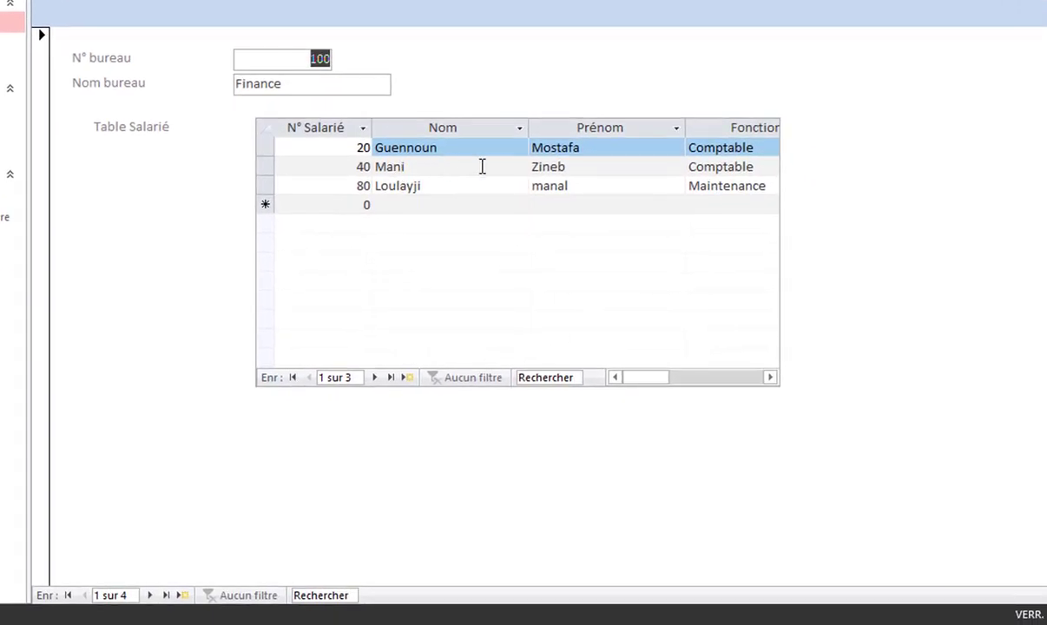
Browse the office records in the Question 7 form to examine the employees listed for each, and close the form
left_click(150, 595)
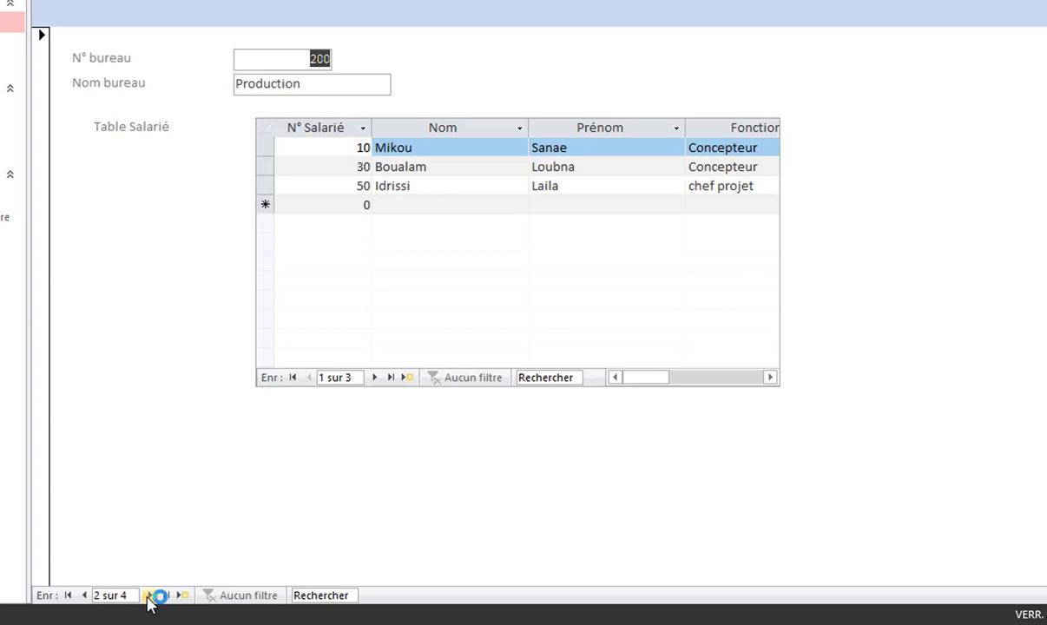
left_click(149, 596)
left_click(148, 595)
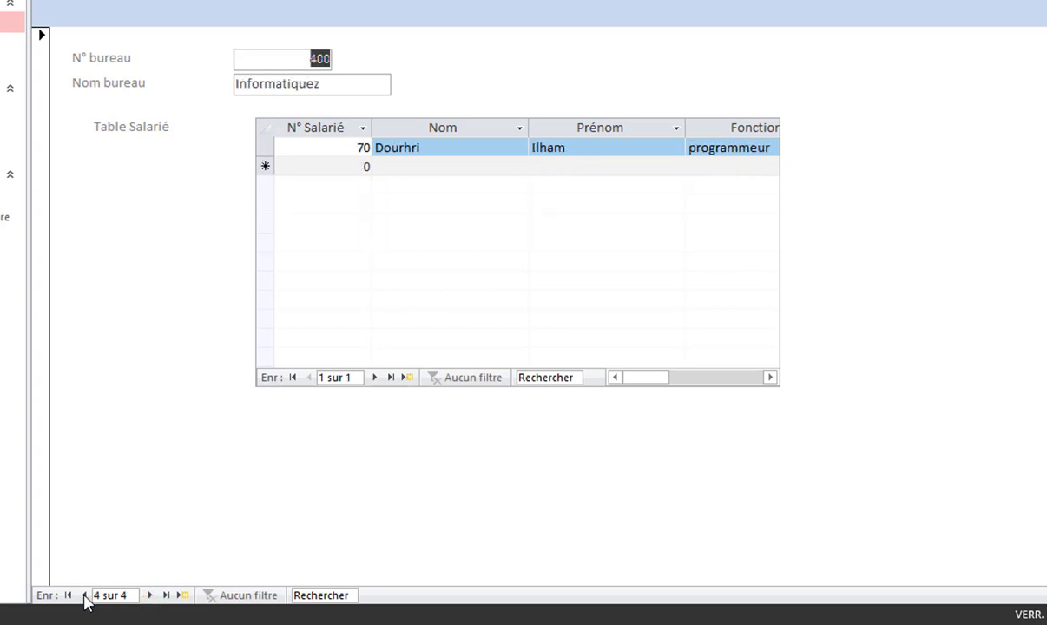
left_click(84, 596)
left_click(84, 596)
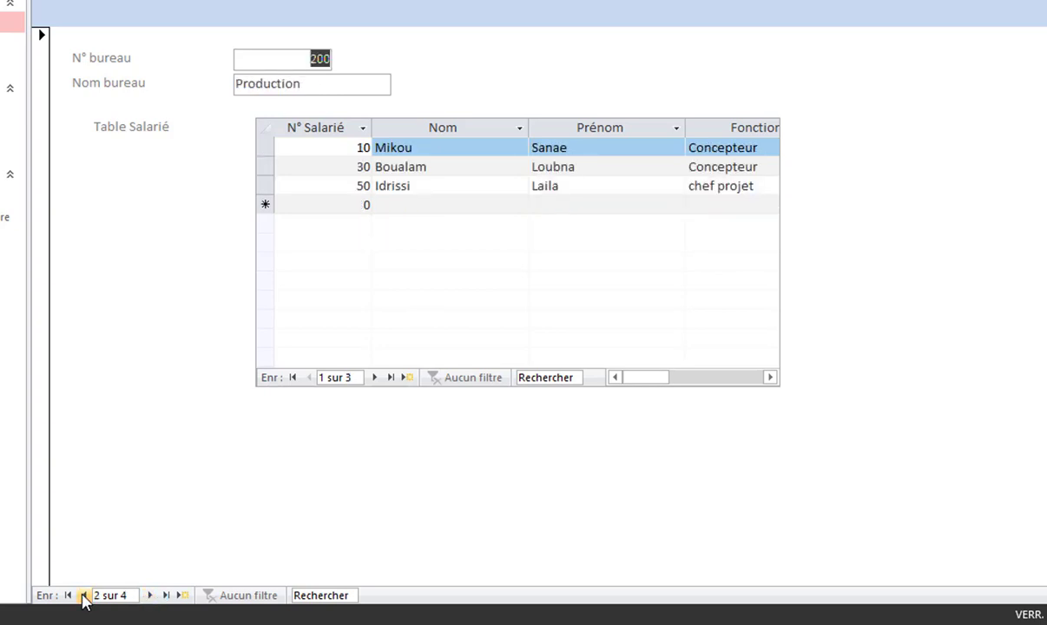
left_click(83, 596)
left_click(148, 596)
left_click(149, 596)
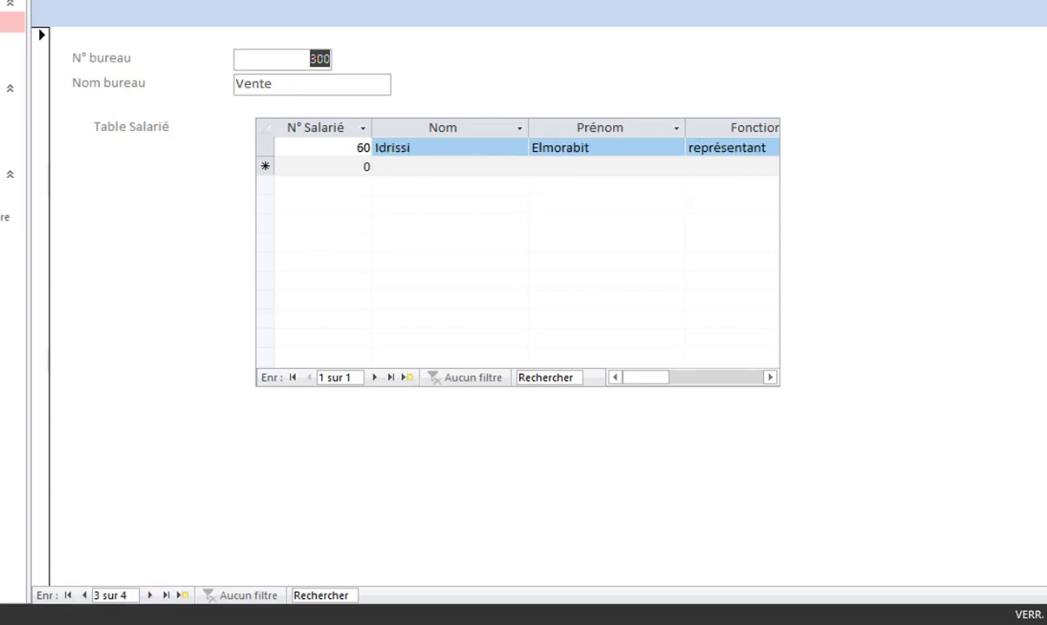
key("ctrl+w")
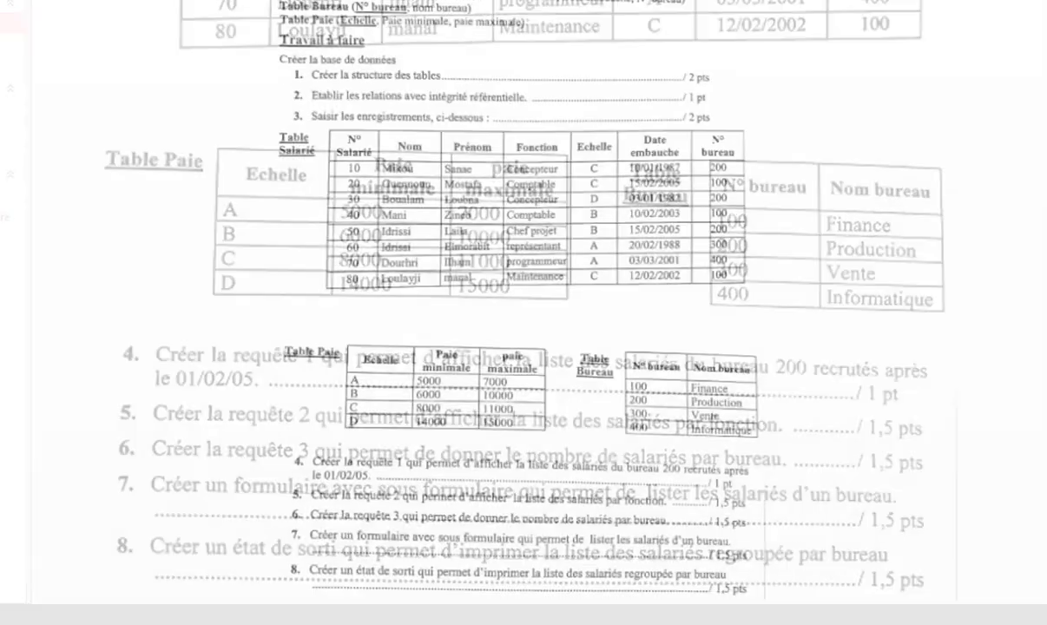
Read question 8 on the assignment sheet and start the report wizard with all fields from Table Salarié
scroll(445, 461, "up", 4)
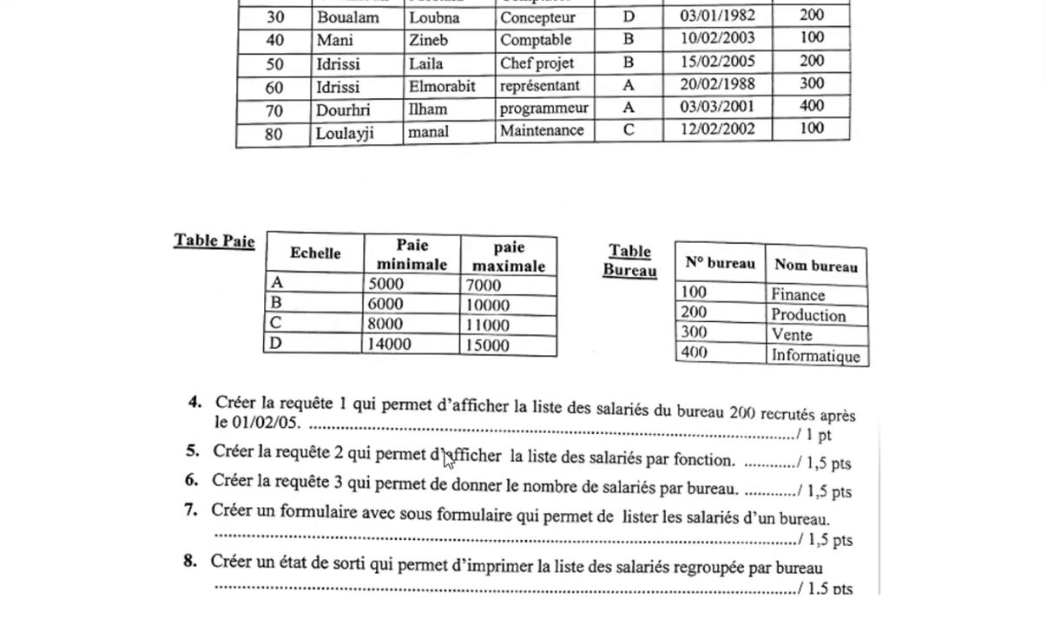
left_click_drag(427, 486, 417, 281)
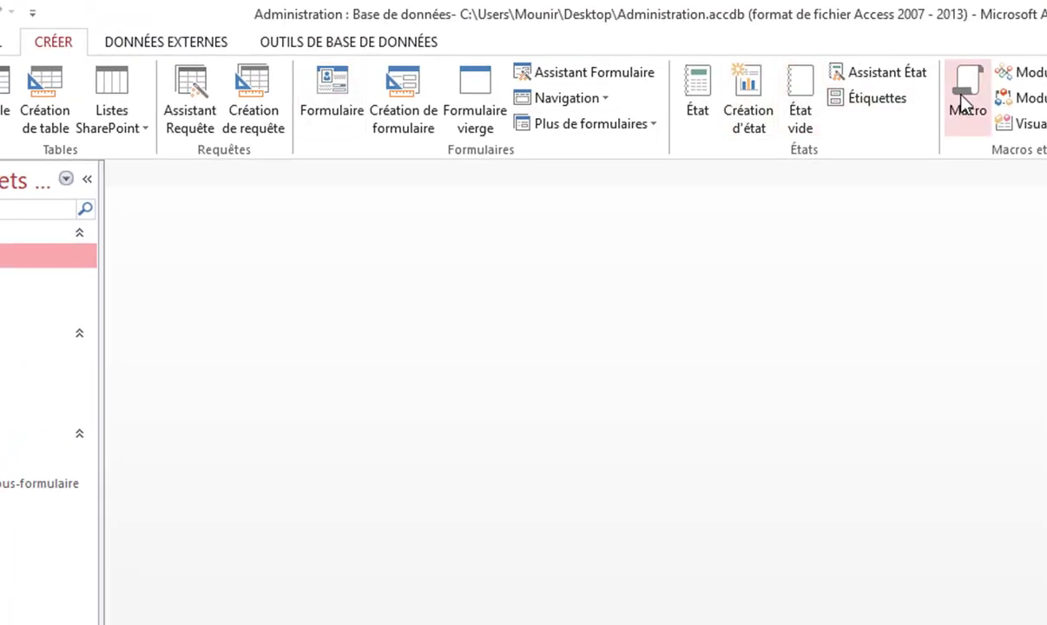
left_click(894, 78)
left_click(712, 343)
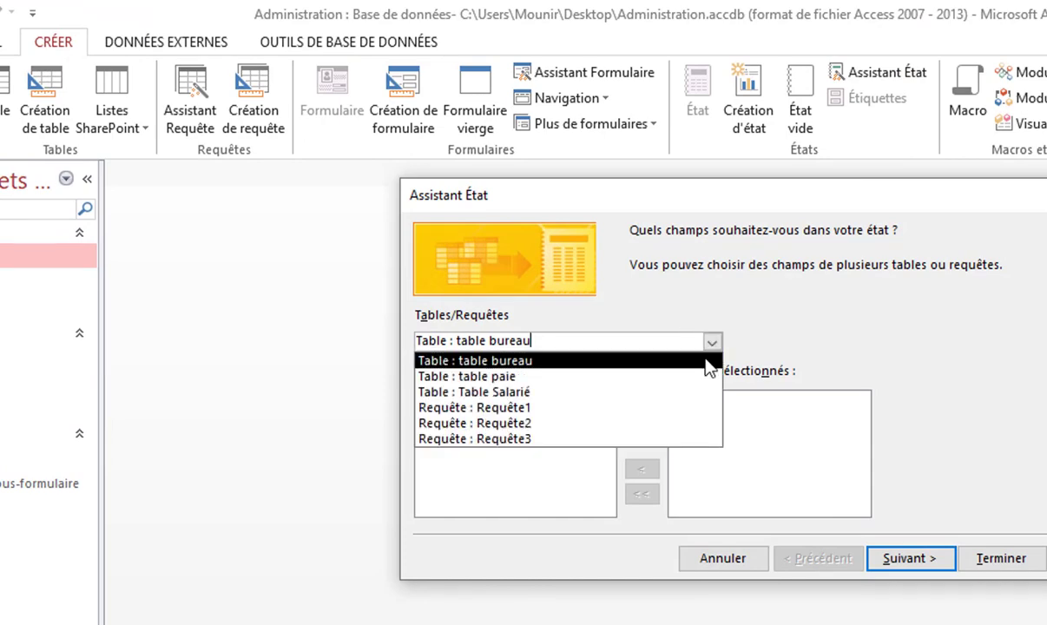
left_click(689, 392)
left_click(642, 433)
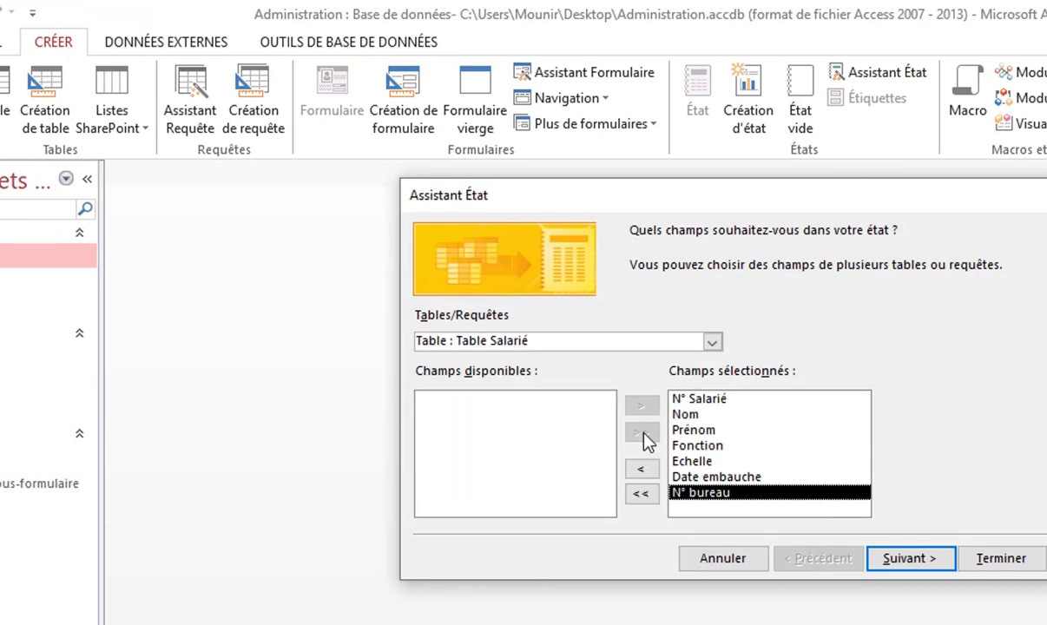
Remove the Echelle grouping level from the report and group it by N° bureau instead
left_click(905, 558)
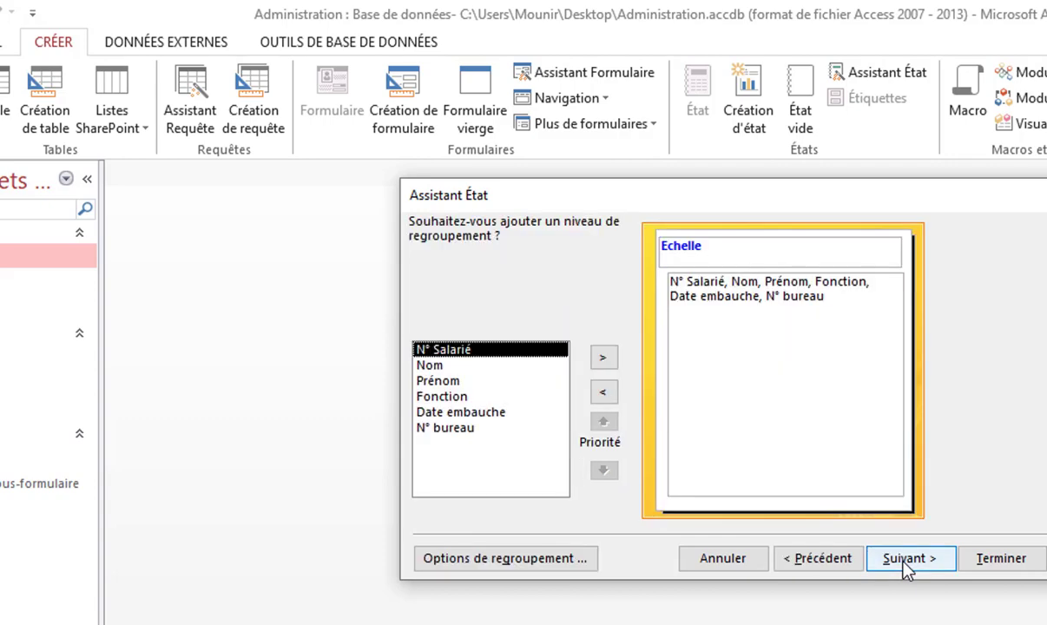
left_click(602, 392)
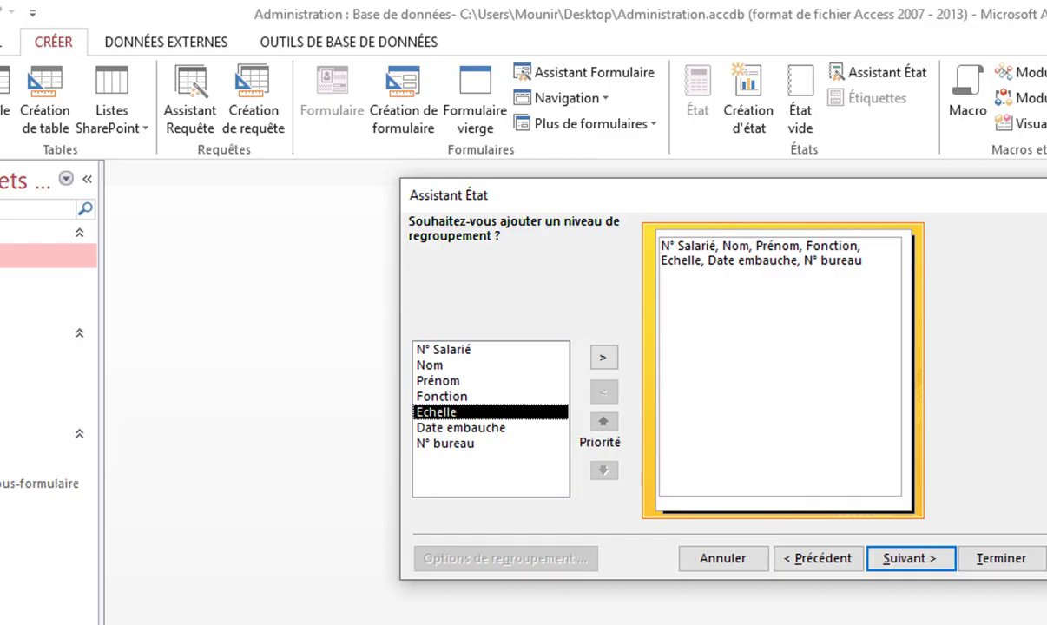
key("alt+Tab")
key("alt+Tab")
left_click(468, 444)
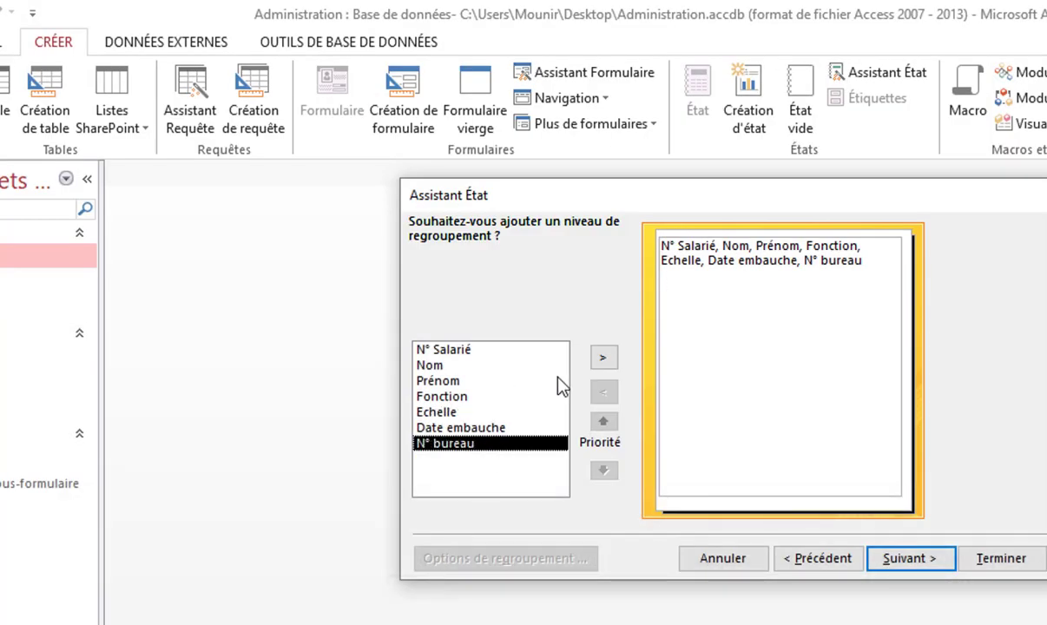
left_click(603, 359)
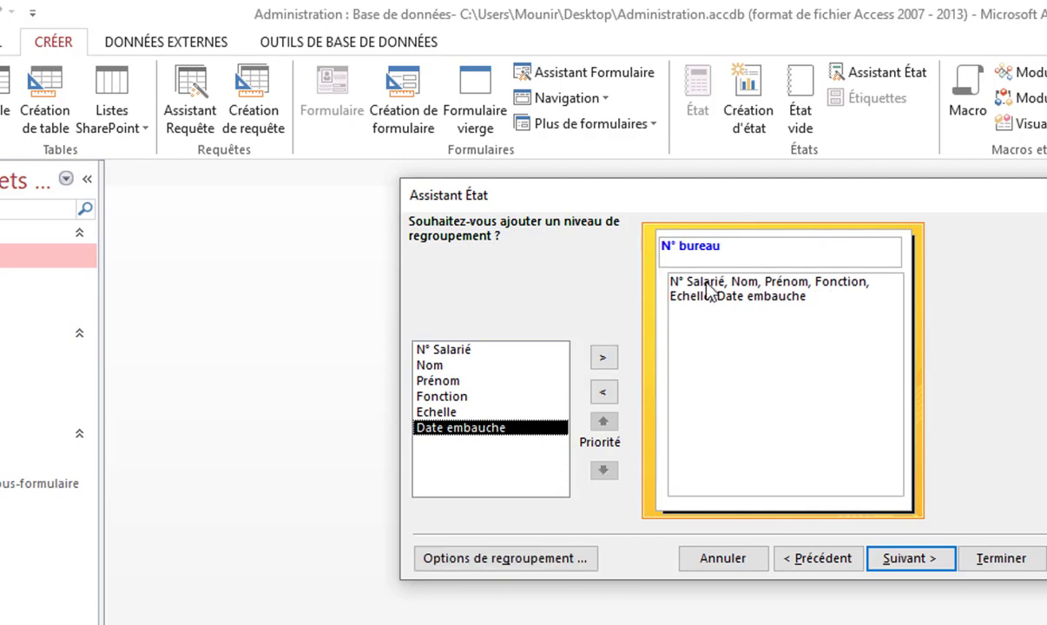
Leave the report's detail records unsorted, keep the Échelonné layout and set the orientation to Paysage
left_click(912, 566)
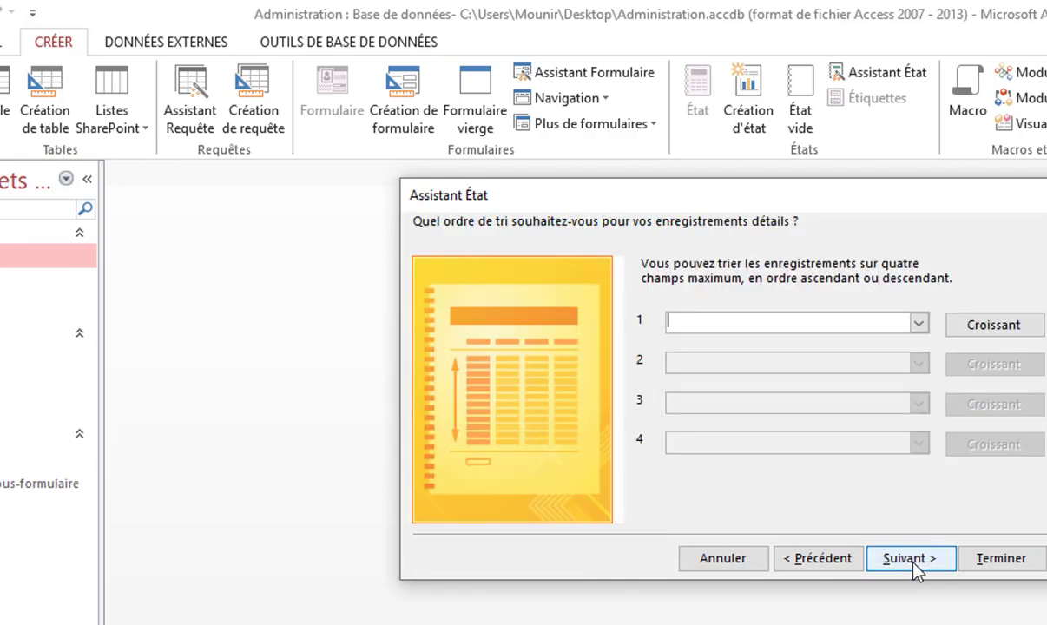
left_click(907, 560)
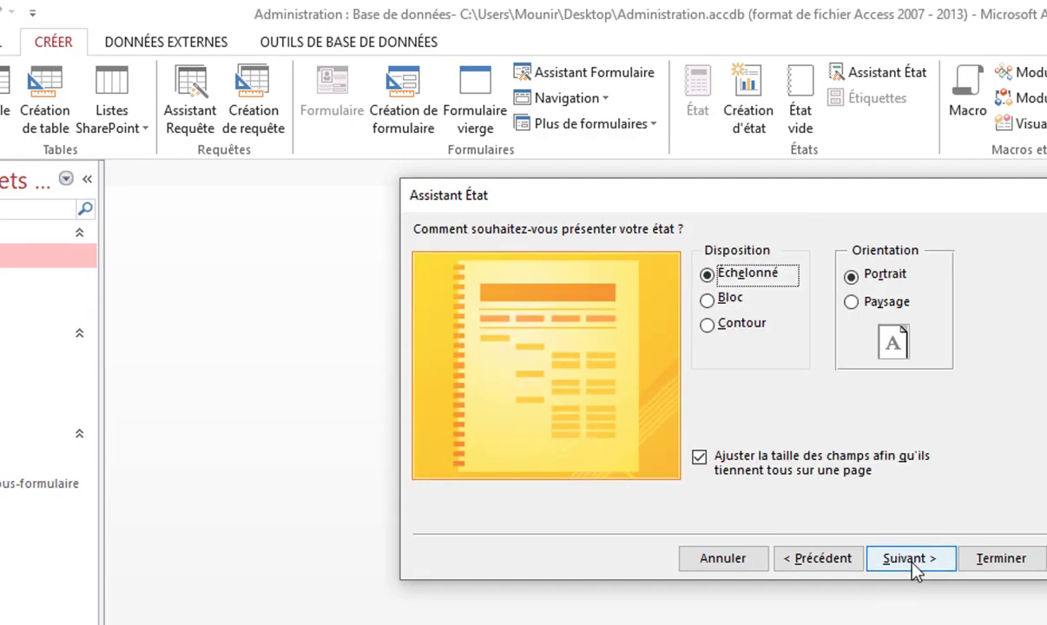
left_click(881, 302)
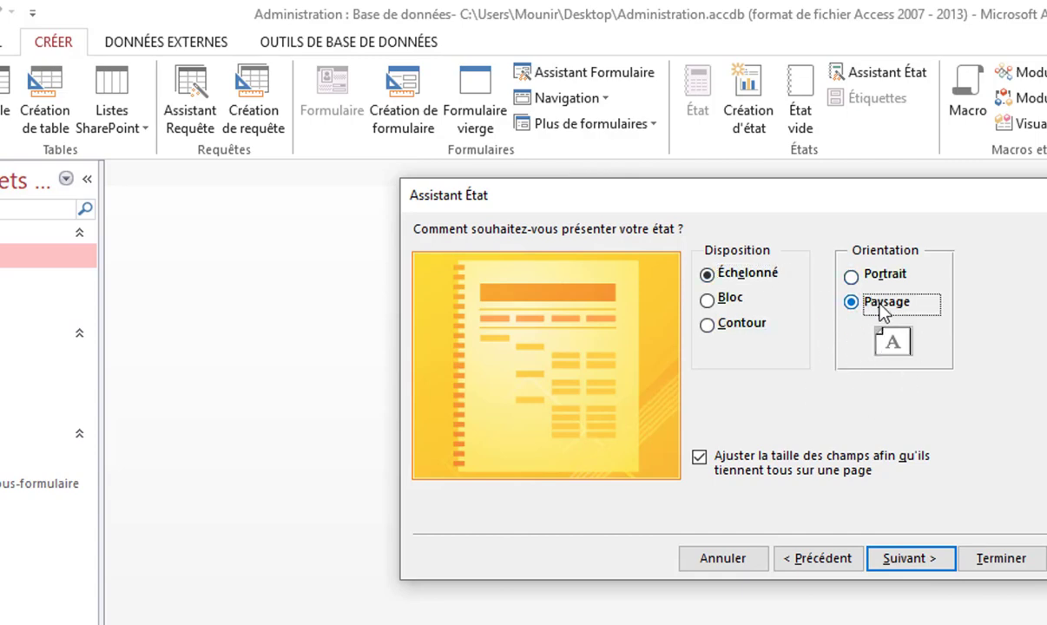
left_click(907, 558)
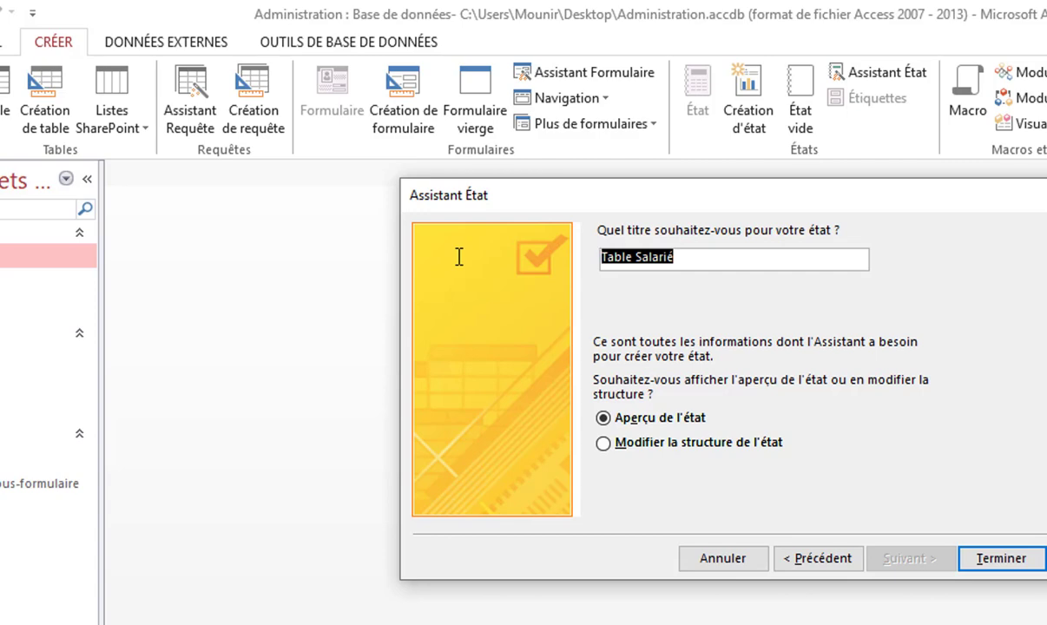
Title the report Question 8, generate its preview and close it
type("Question 8")
left_click(998, 556)
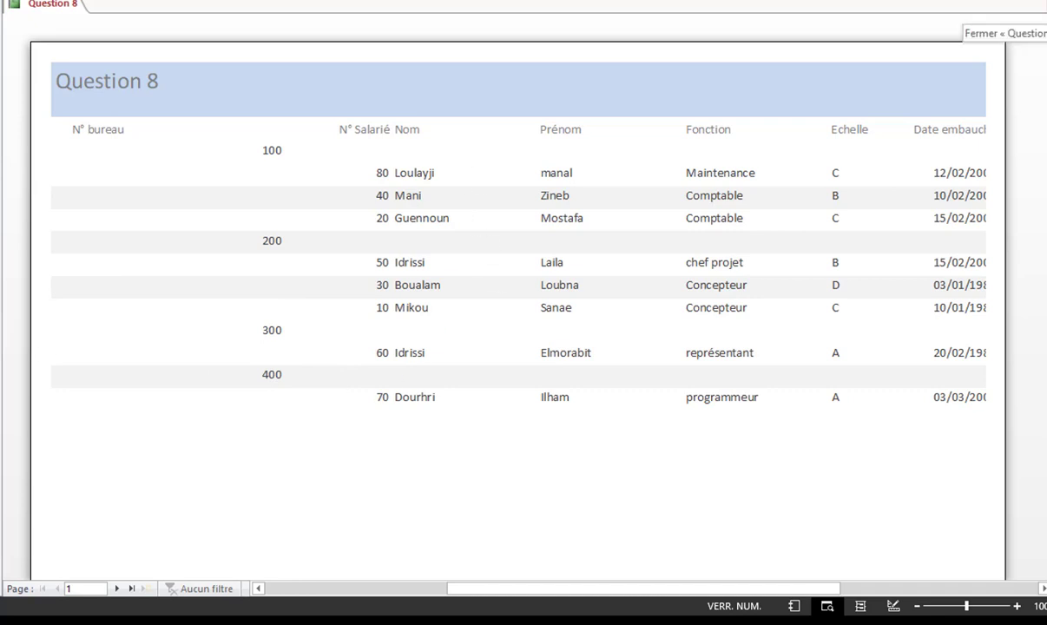
left_click(1037, 18)
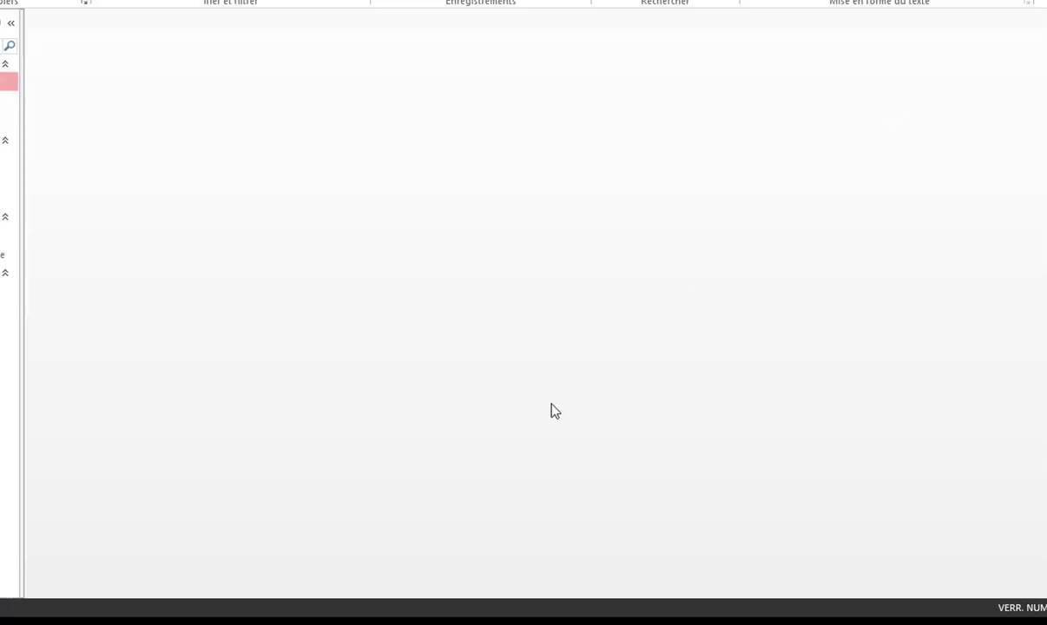